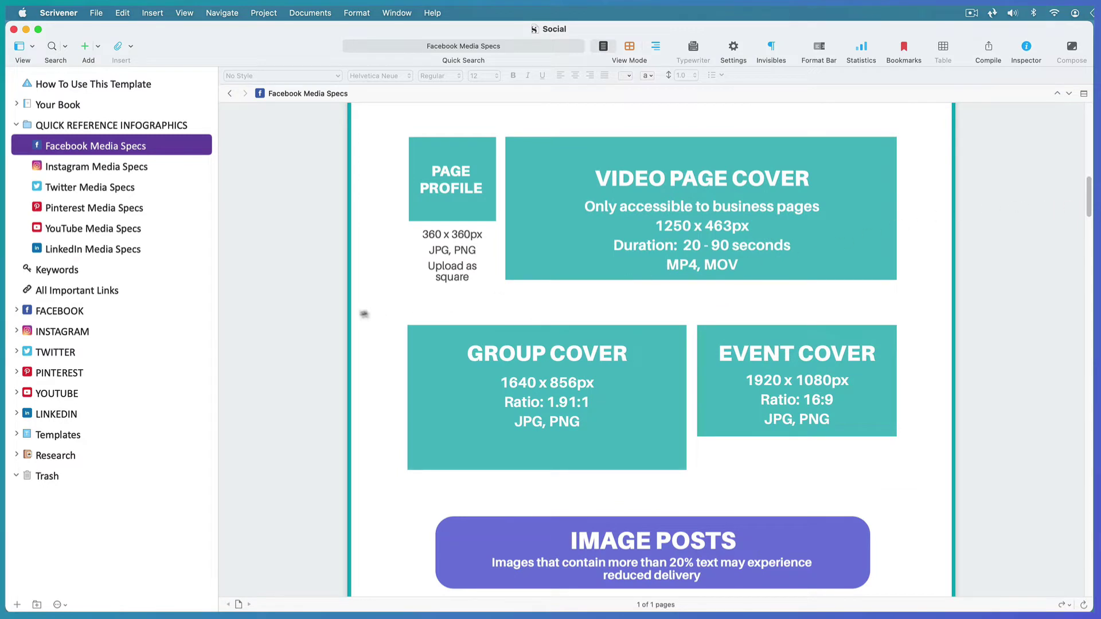
Browse the free template downloads on the Scrivener Templates web page
left_click(17, 312)
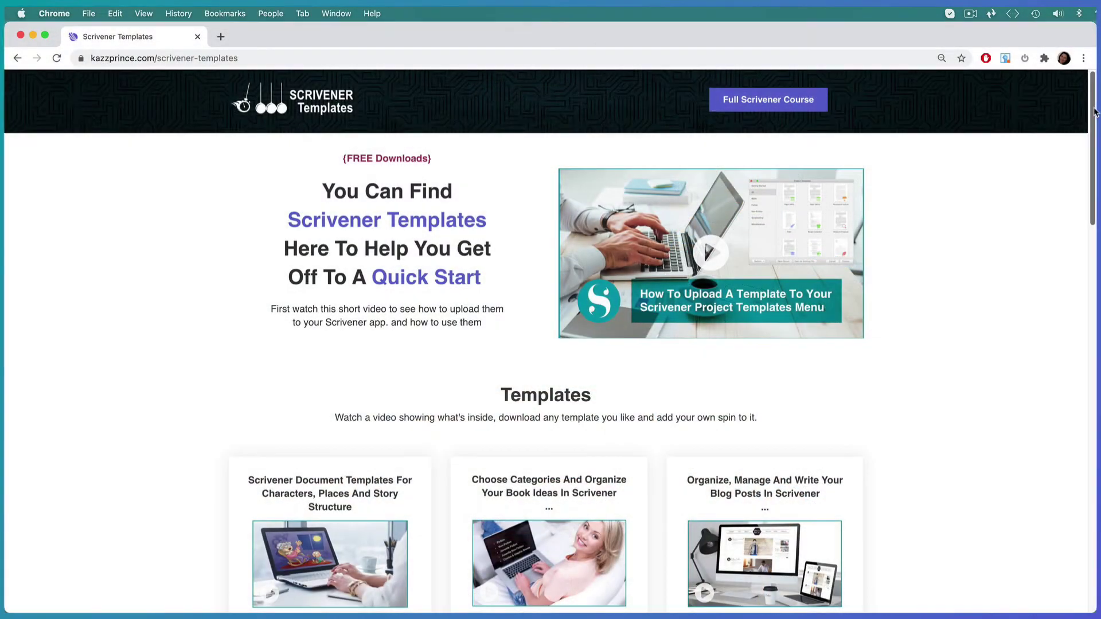
scroll(1094, 112, "down", 5)
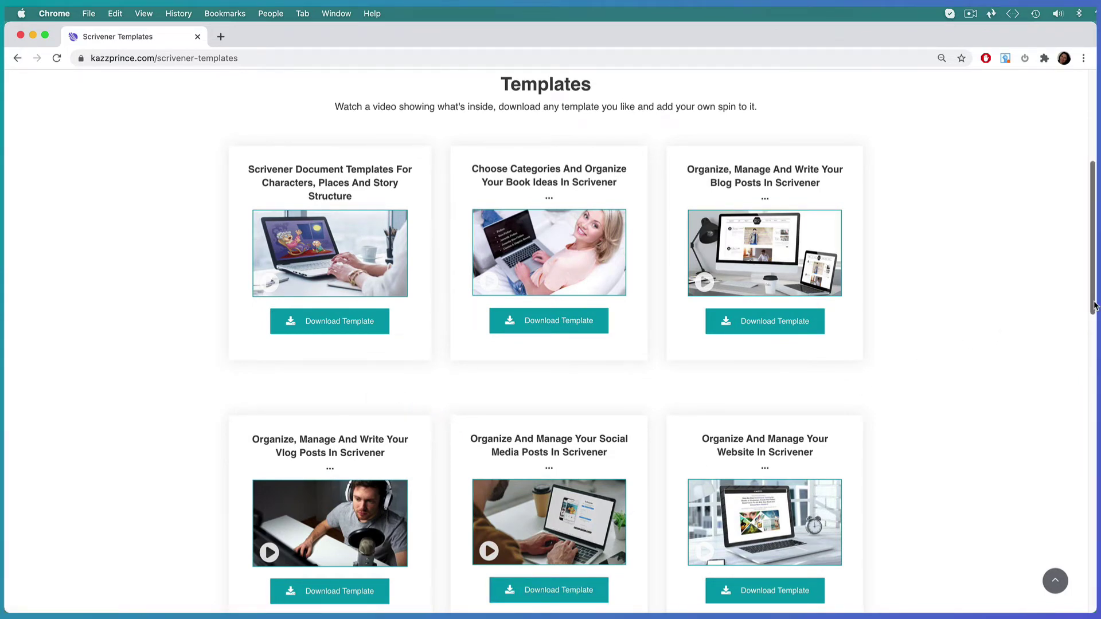
scroll(1095, 306, "up", 5)
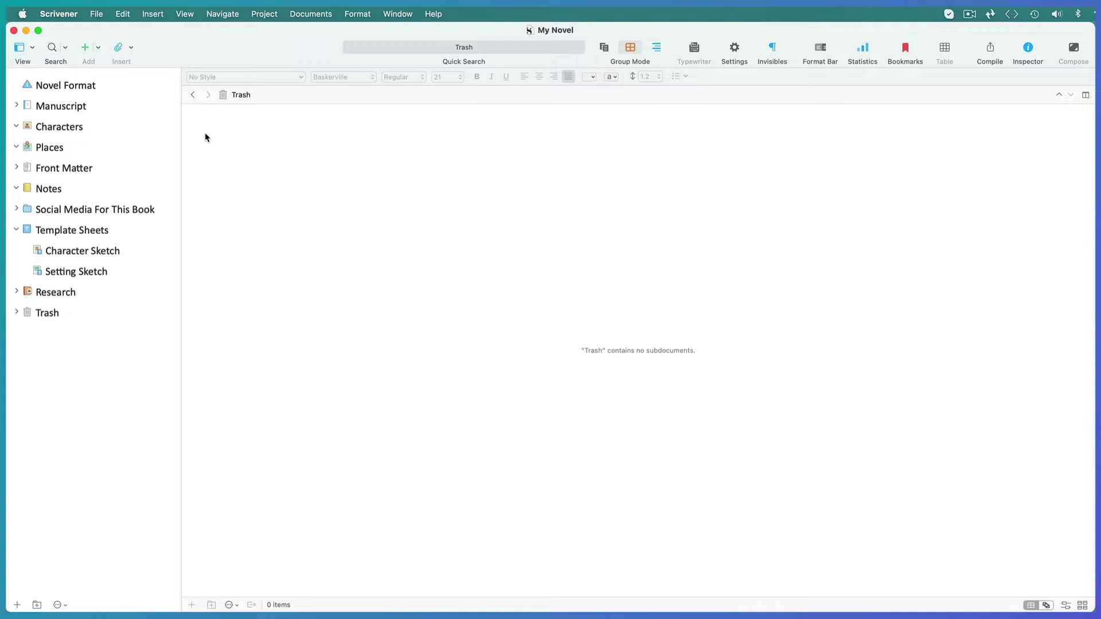
Create a new project named Social Media Demo on the Desktop from the Quick Start template Social Media
left_click(97, 15)
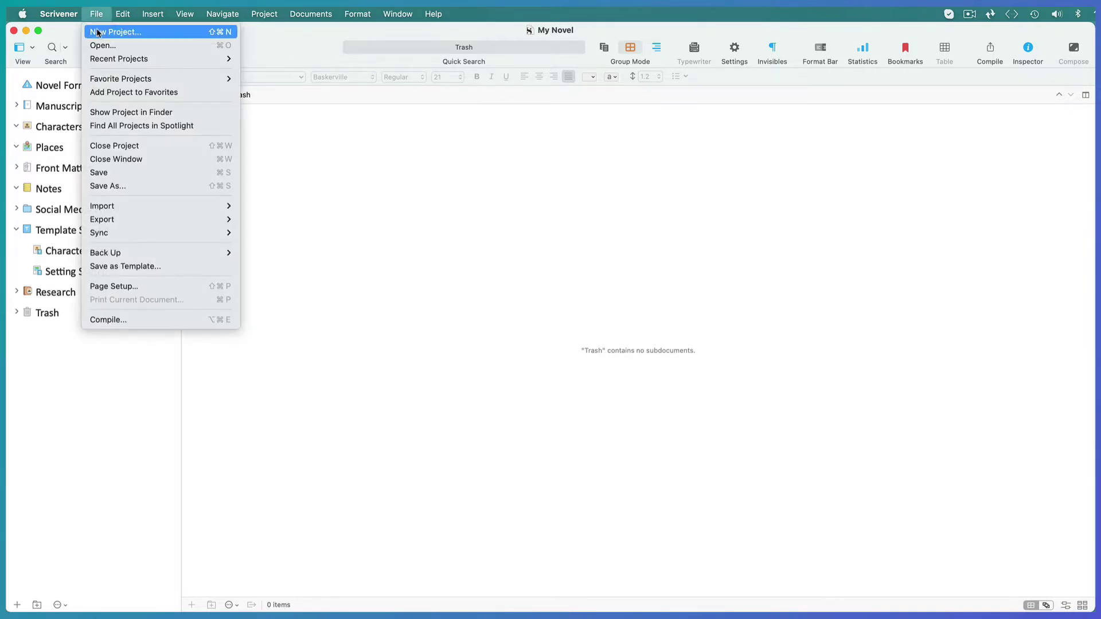
left_click(100, 32)
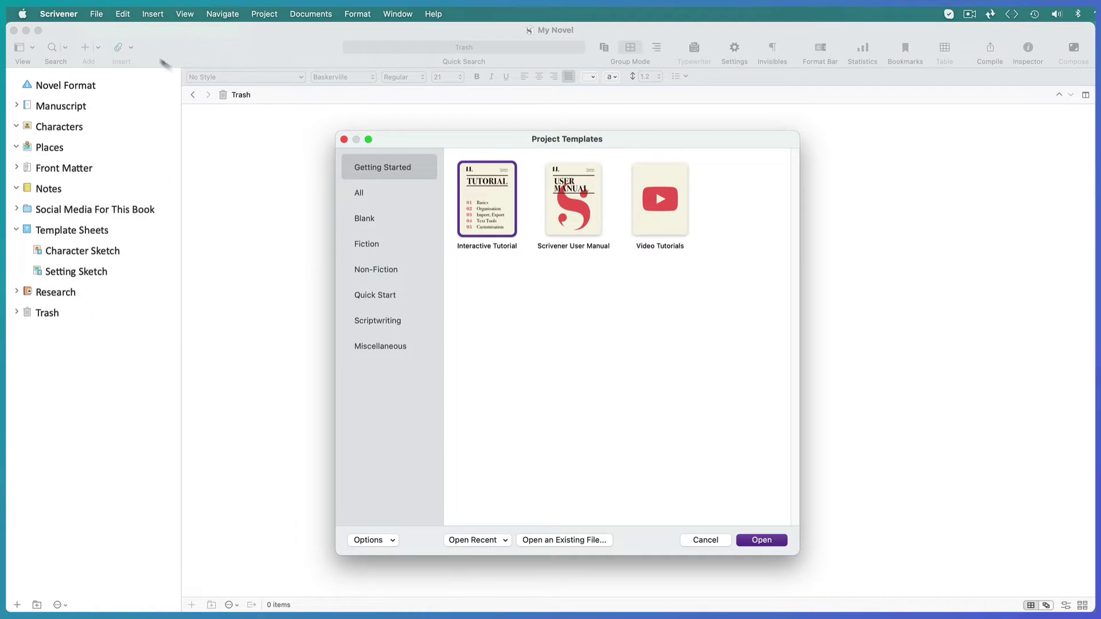
left_click(372, 295)
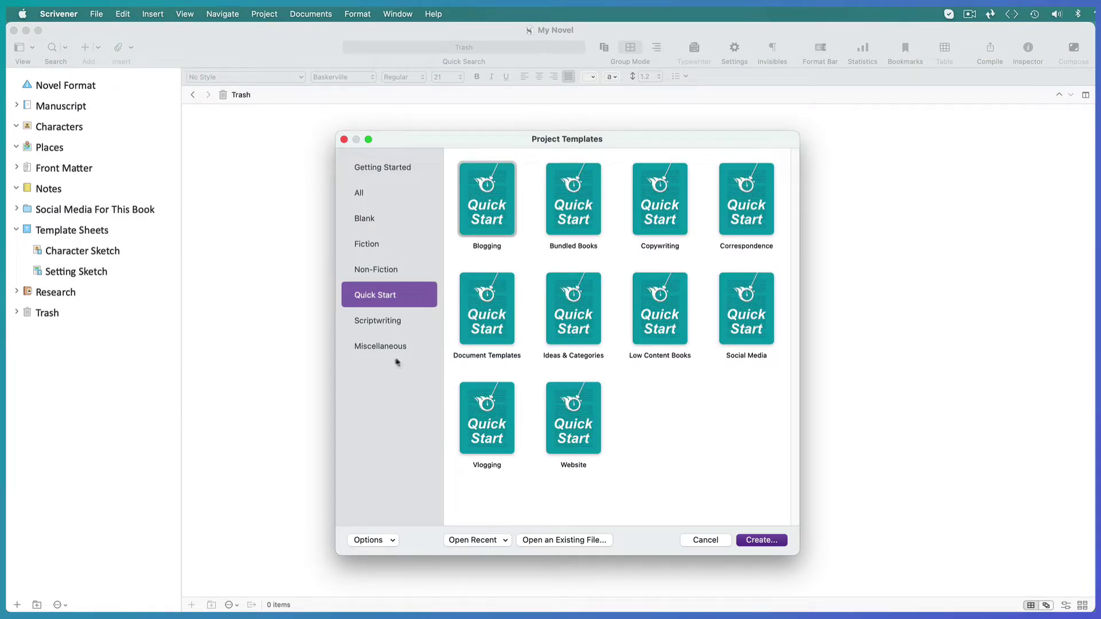
left_click(746, 296)
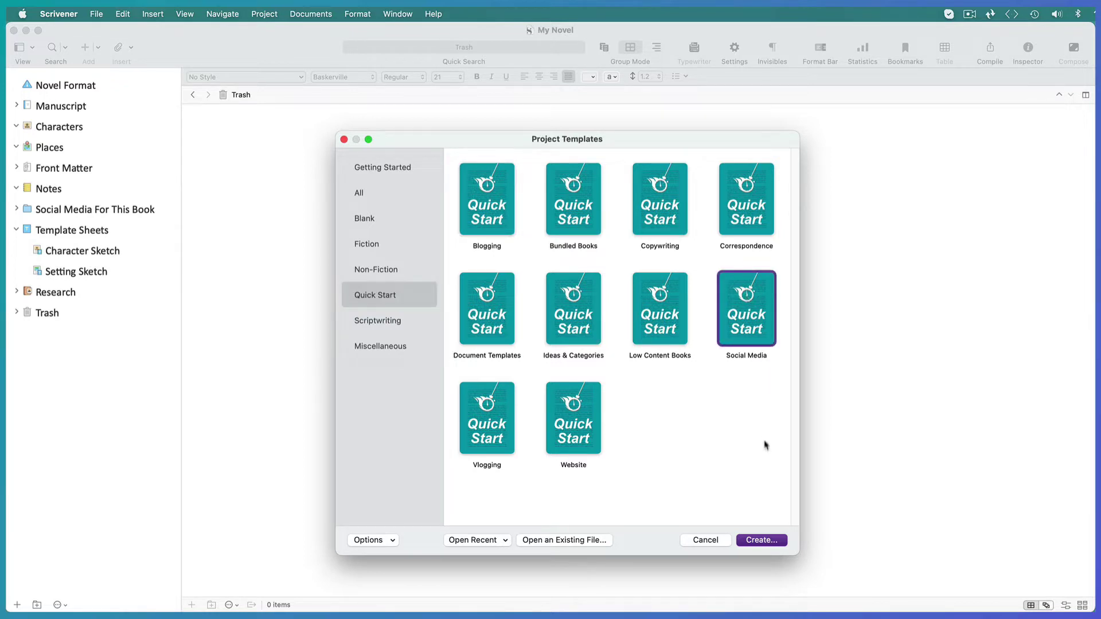
left_click(768, 540)
type("Social ")
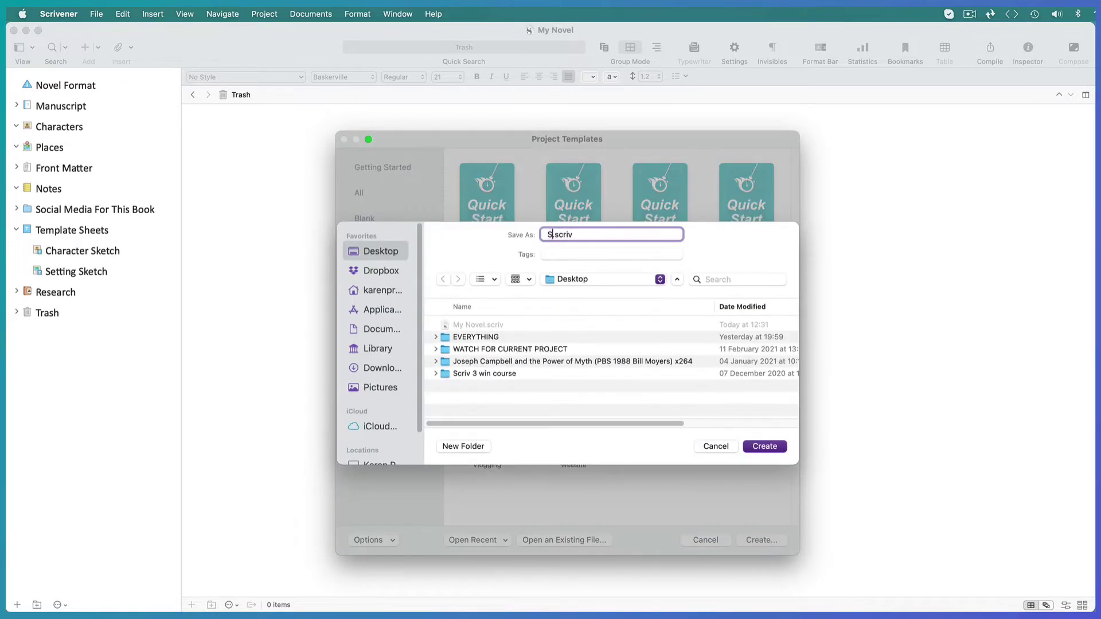
type("Media Demo")
left_click(768, 449)
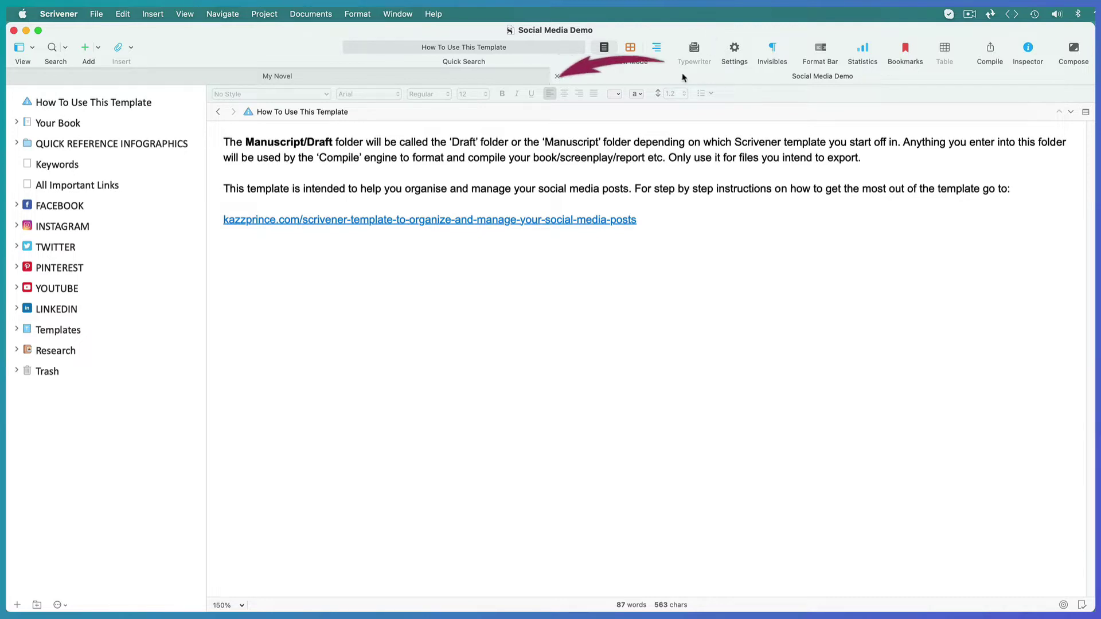
Detach Social Media Demo into its own window and copy its QUICK REFERENCE INFOGRAPHICS through LINKEDIN items to My Novel's Social Media For This Book folder
left_click_drag(681, 77, 639, 211)
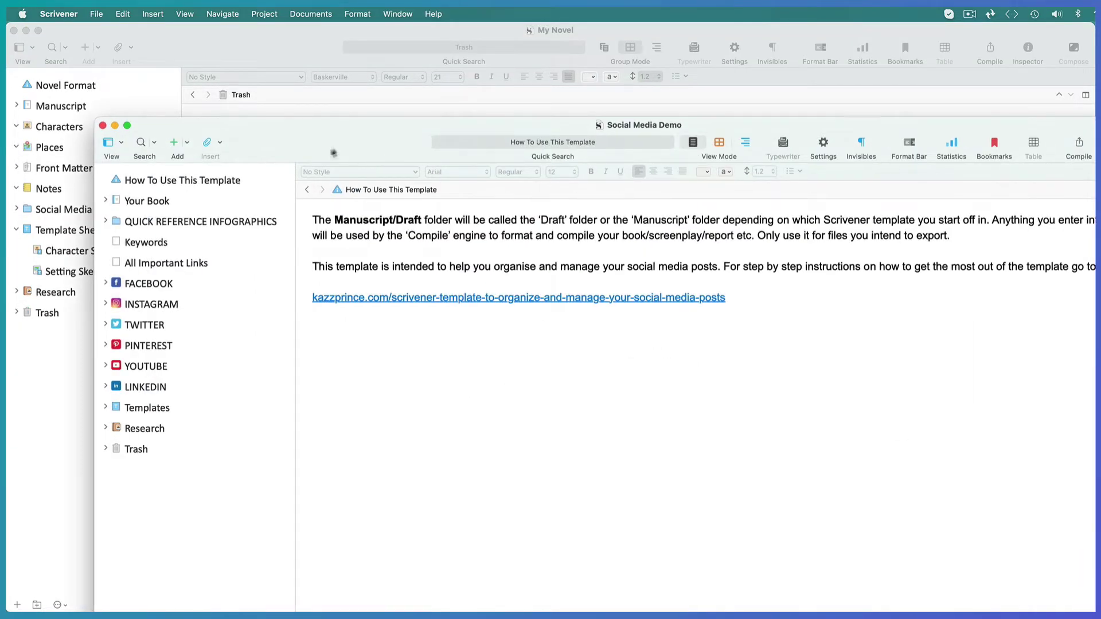
left_click_drag(333, 153, 446, 40)
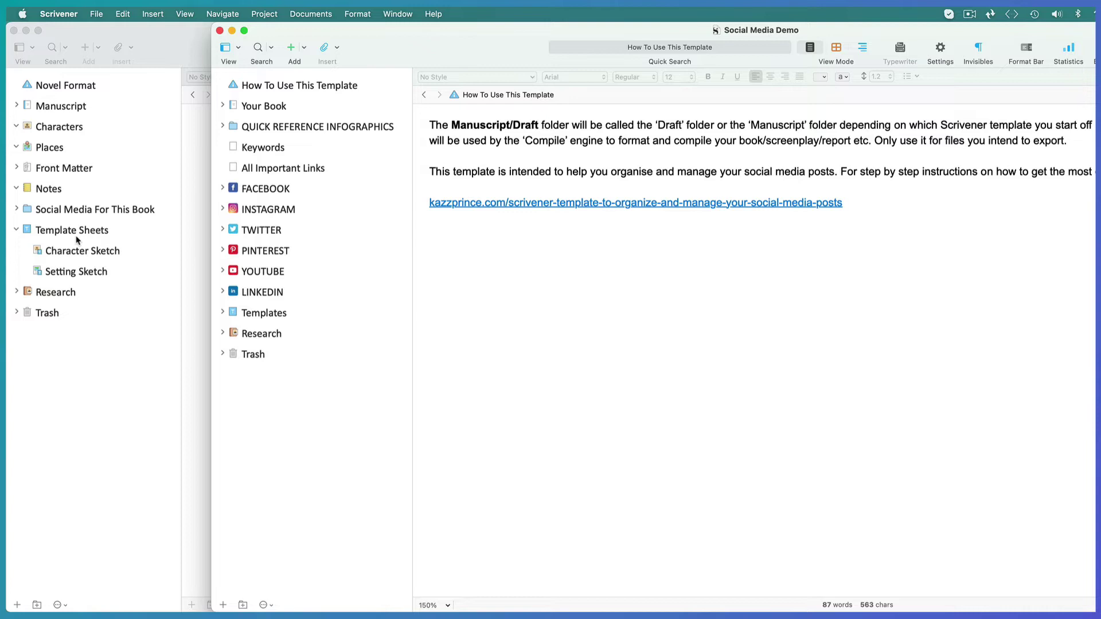
left_click(302, 127)
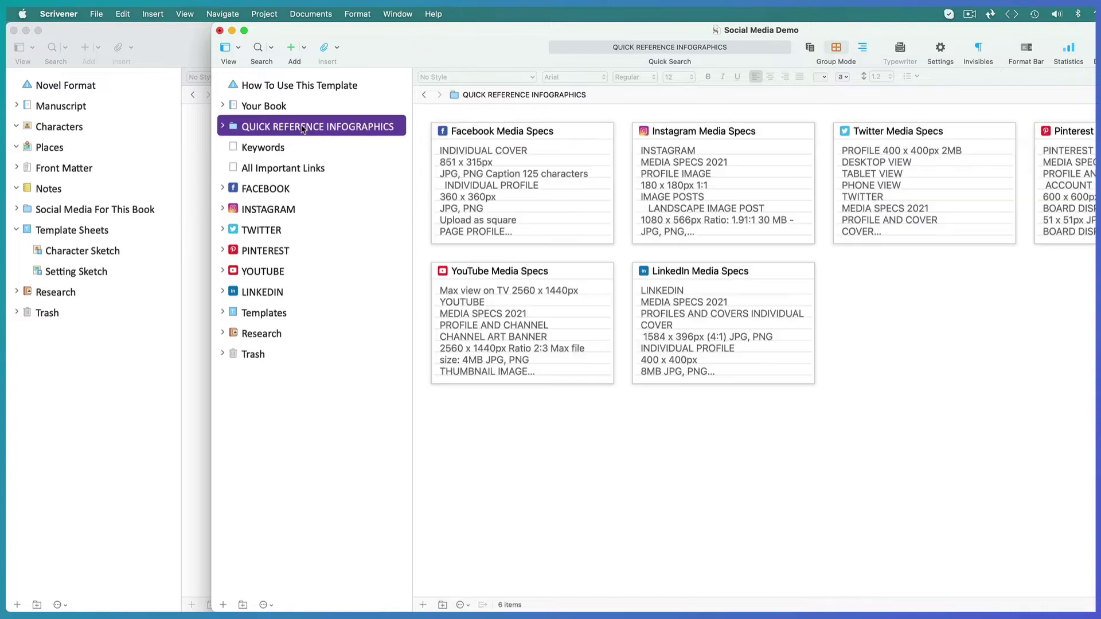
left_click(268, 294, "shift")
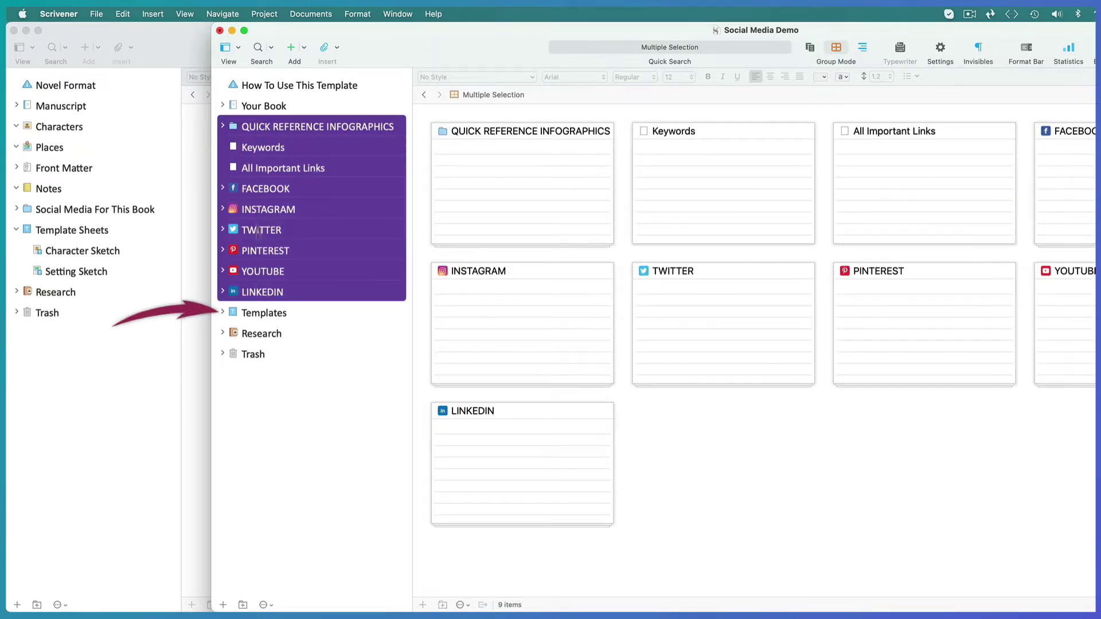
left_click_drag(233, 128, 82, 212)
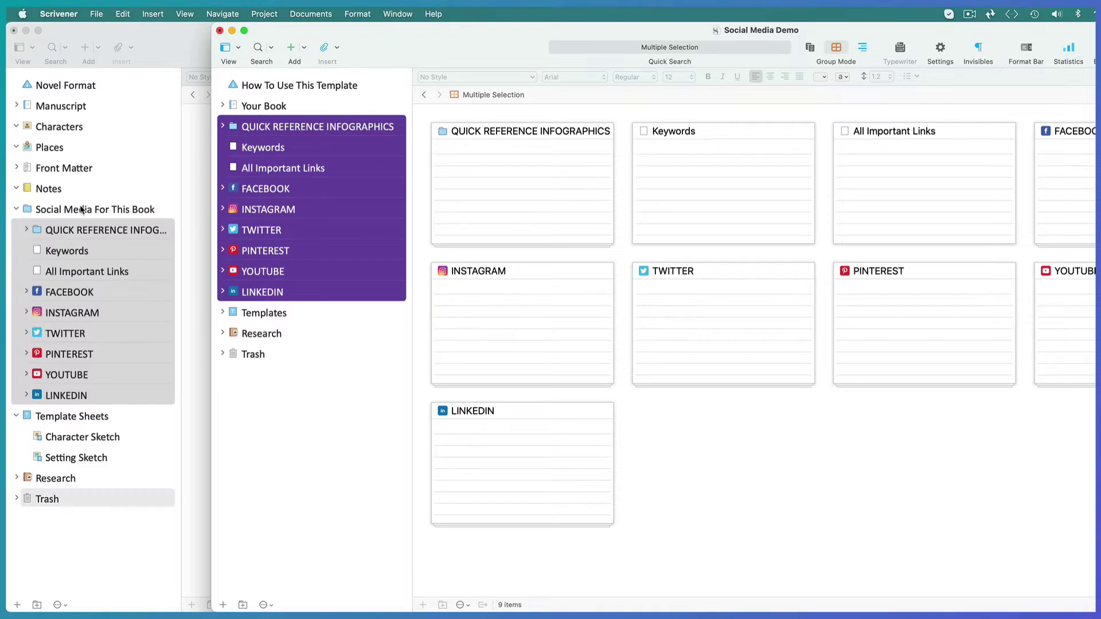
left_click(294, 398)
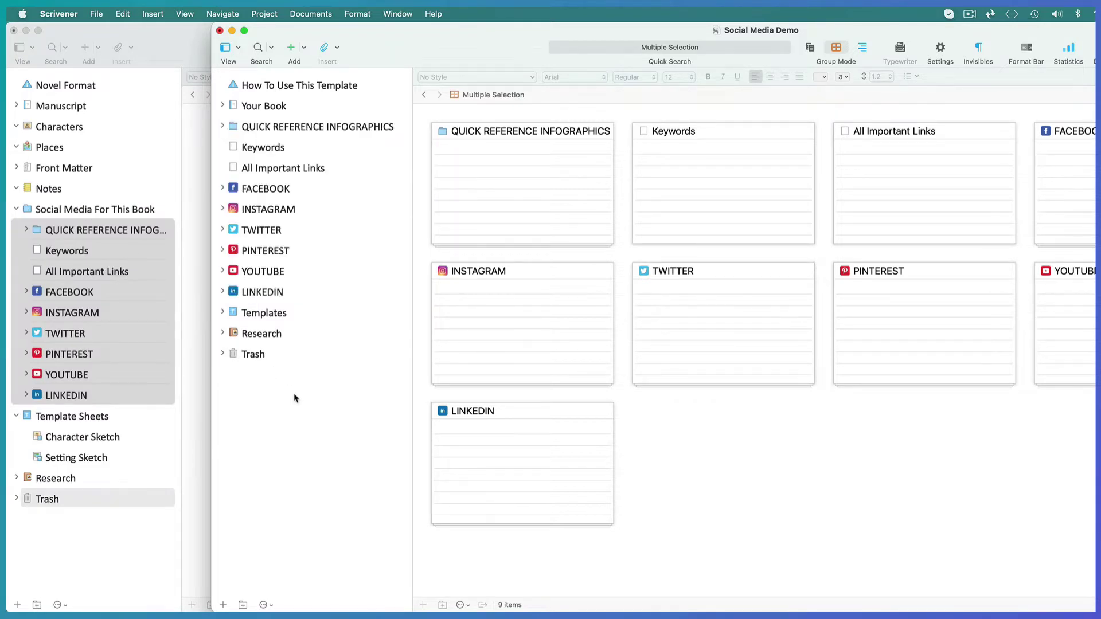
Copy the Post template from Social Media Demo's Templates folder into My Novel's Template Sheets folder
left_click(223, 313)
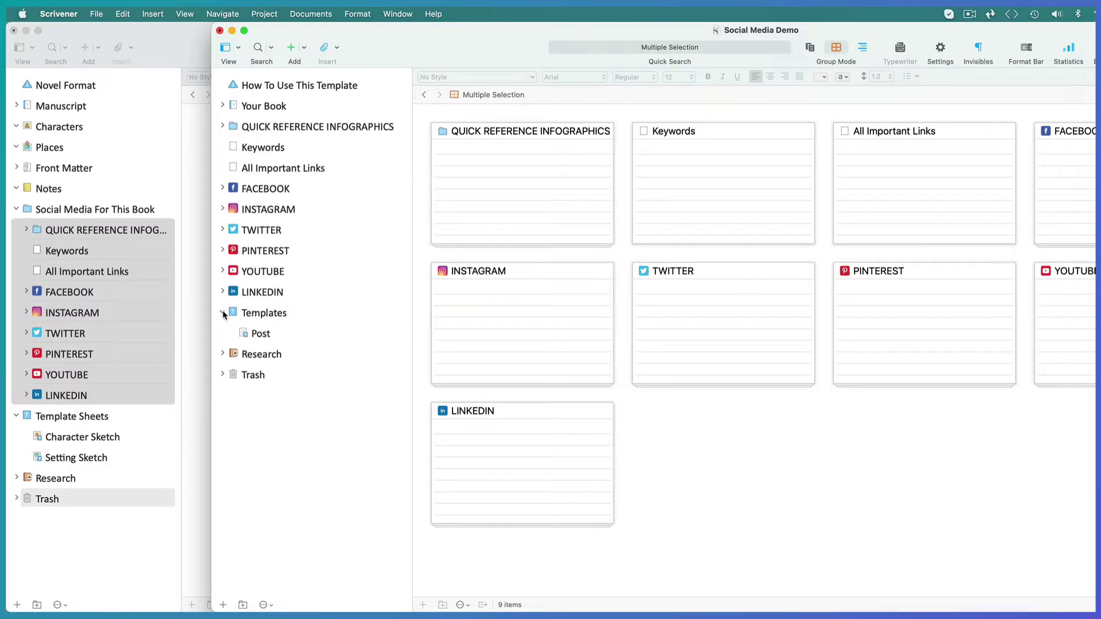
left_click(261, 334)
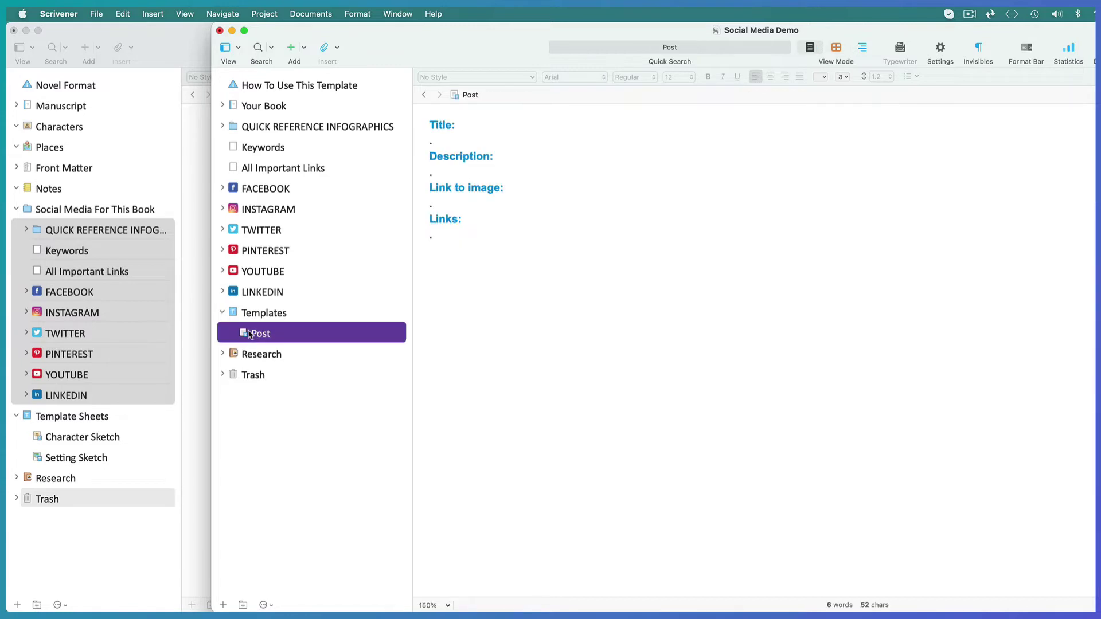
mouse_move(249, 333)
left_mouse_down()
mouse_move(201, 401)
mouse_move(84, 417)
left_mouse_up()
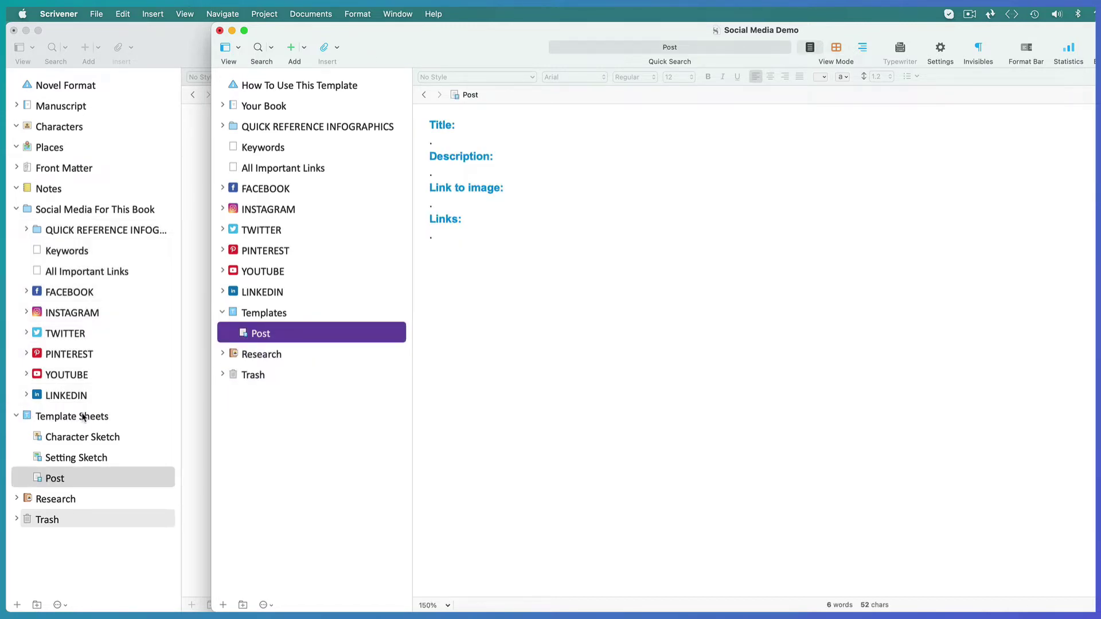
left_click(331, 432)
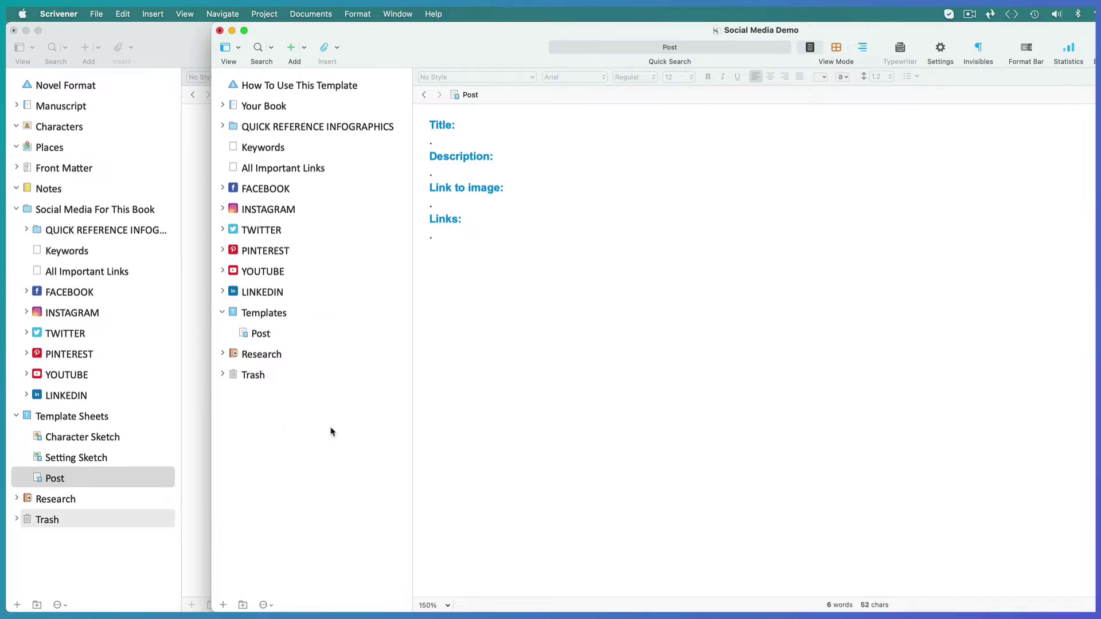
Move the Social Media Demo window back over My Novel and view the Facebook Media Specs infographic
left_click_drag(462, 55, 257, 28)
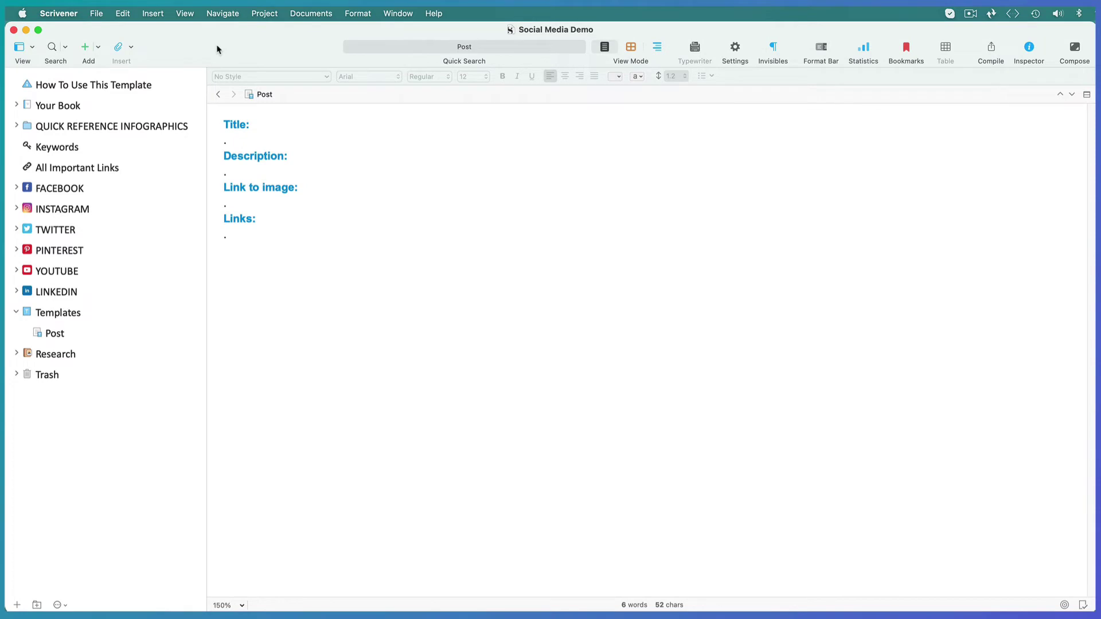
left_click(17, 126)
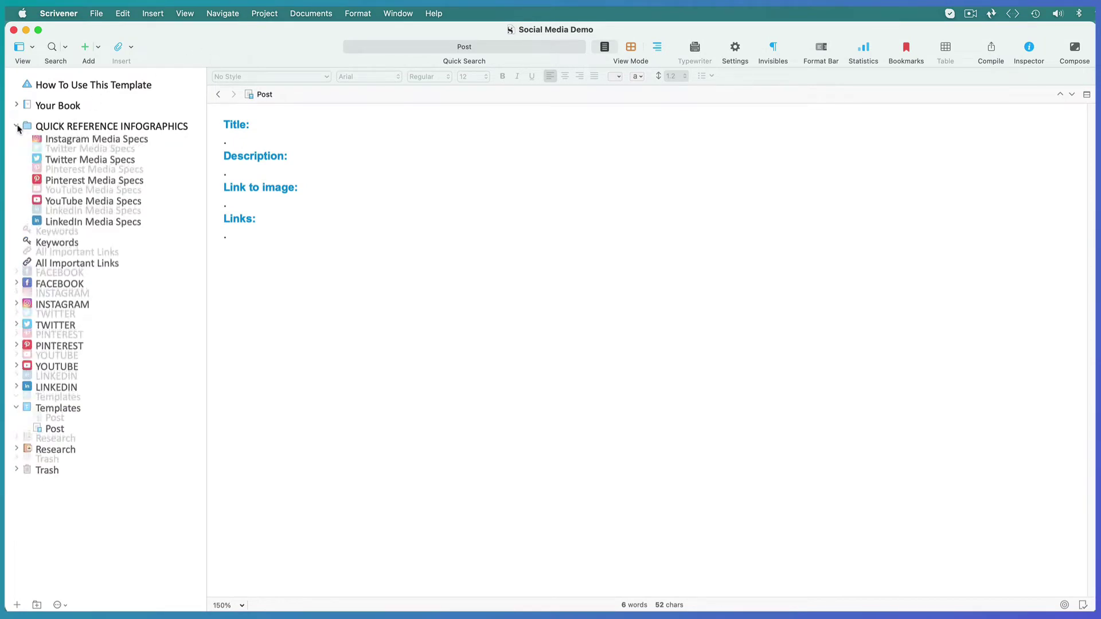
left_click(78, 149)
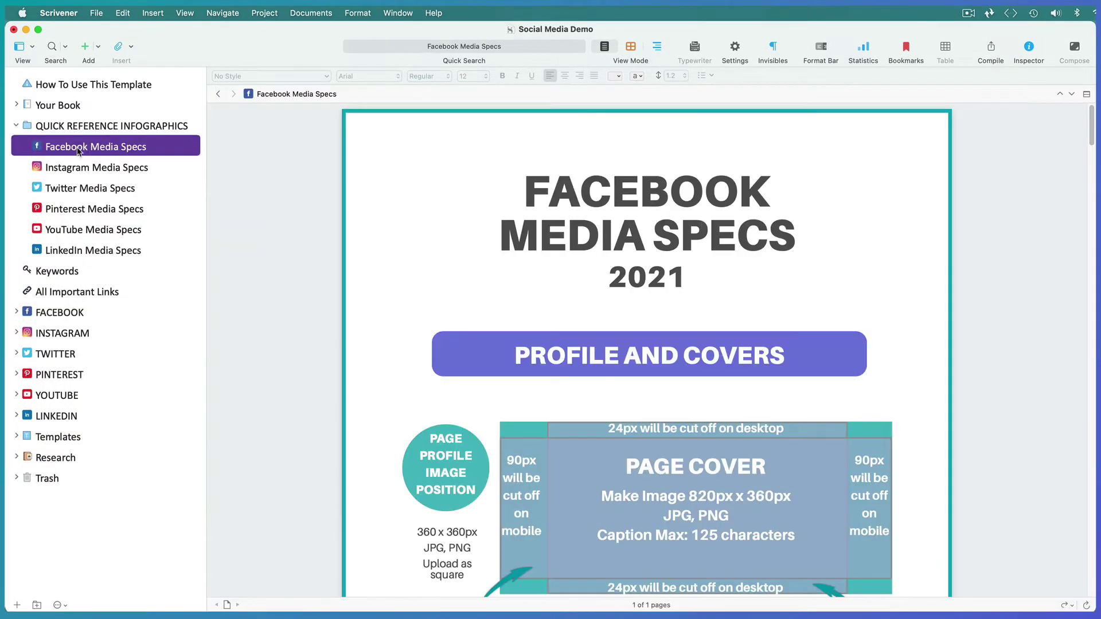
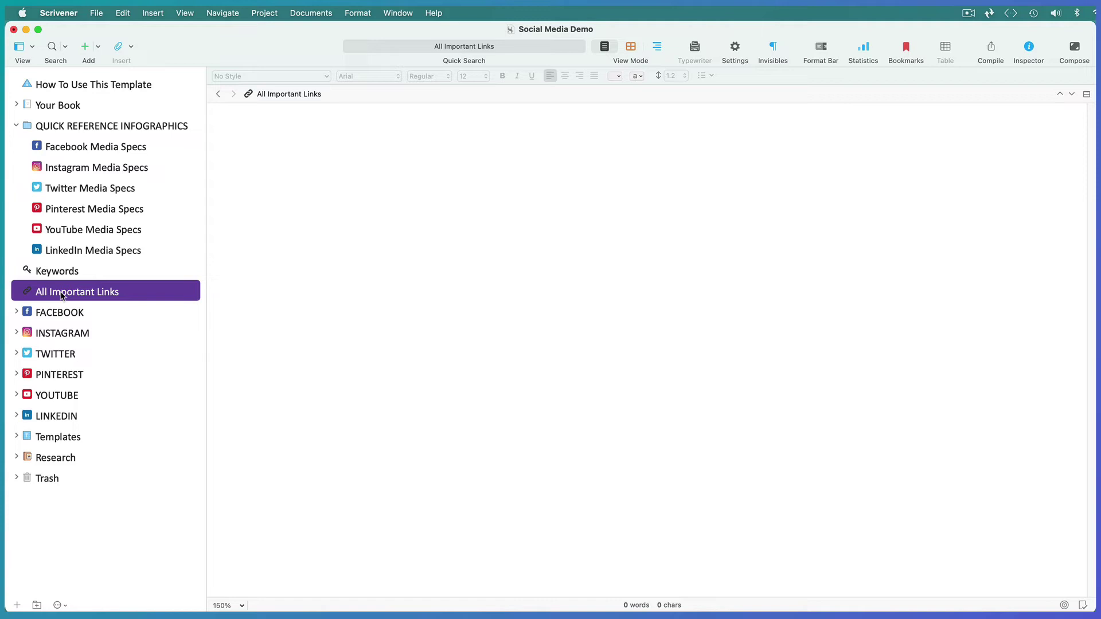
Read through the Info/Why Use It/Rules document in the FACEBOOK folder
left_click(17, 313)
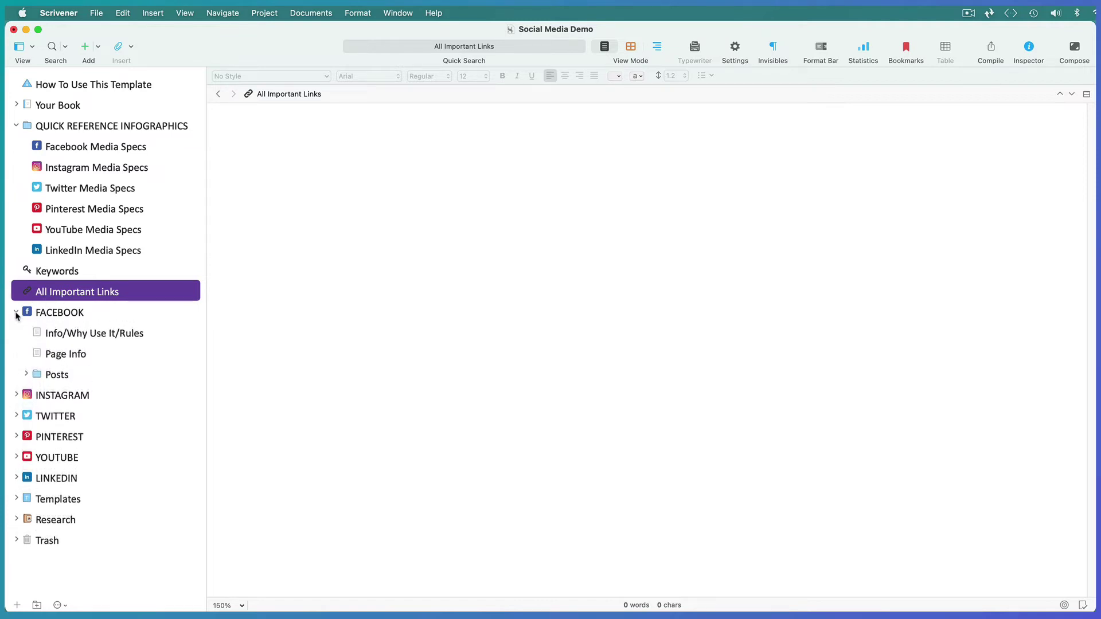
left_click(78, 335)
left_click_drag(1093, 127, 1094, 207)
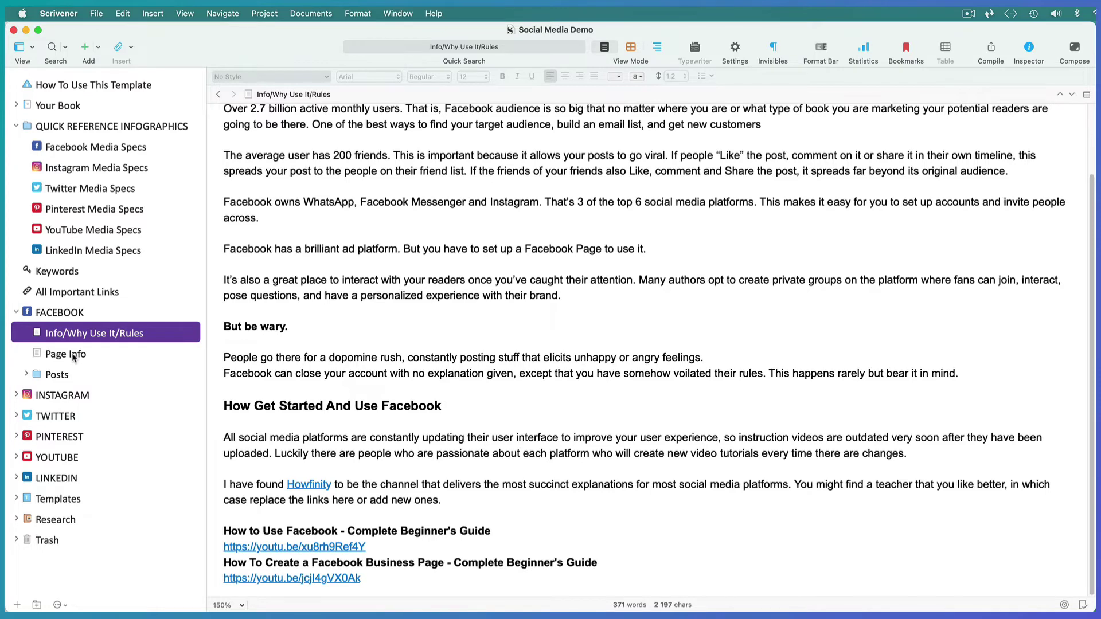
In Facebook's Page Info, replace the Page Description placeholder with sample text starting "At vero eos et accusamus" and ending "quos dolores et quas"
left_click(73, 356)
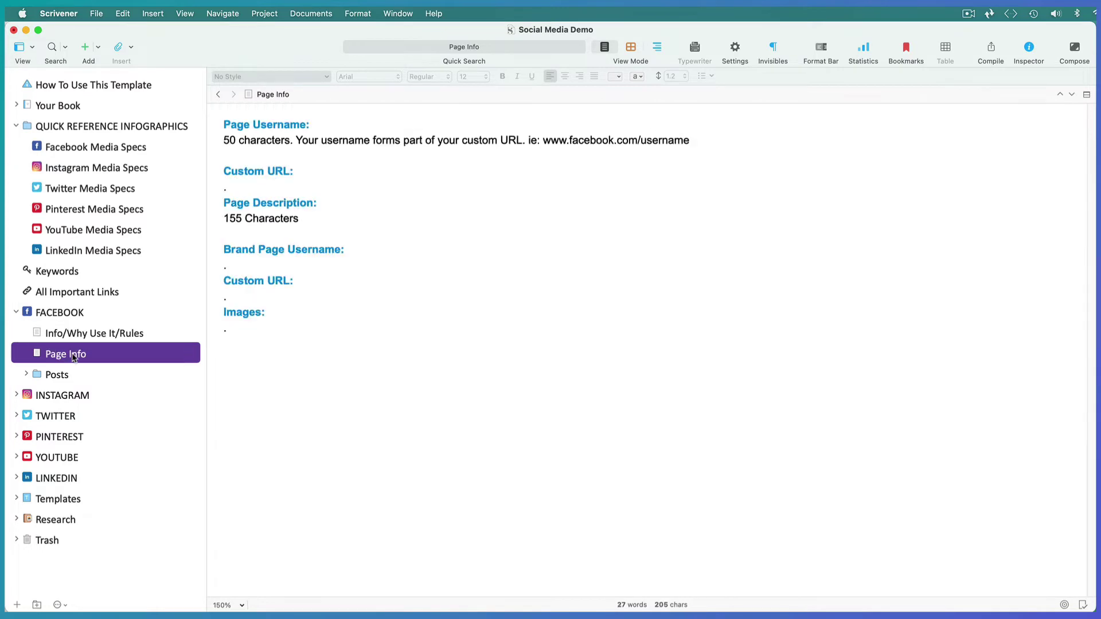
left_click(299, 220)
left_click_drag(300, 220, 224, 224)
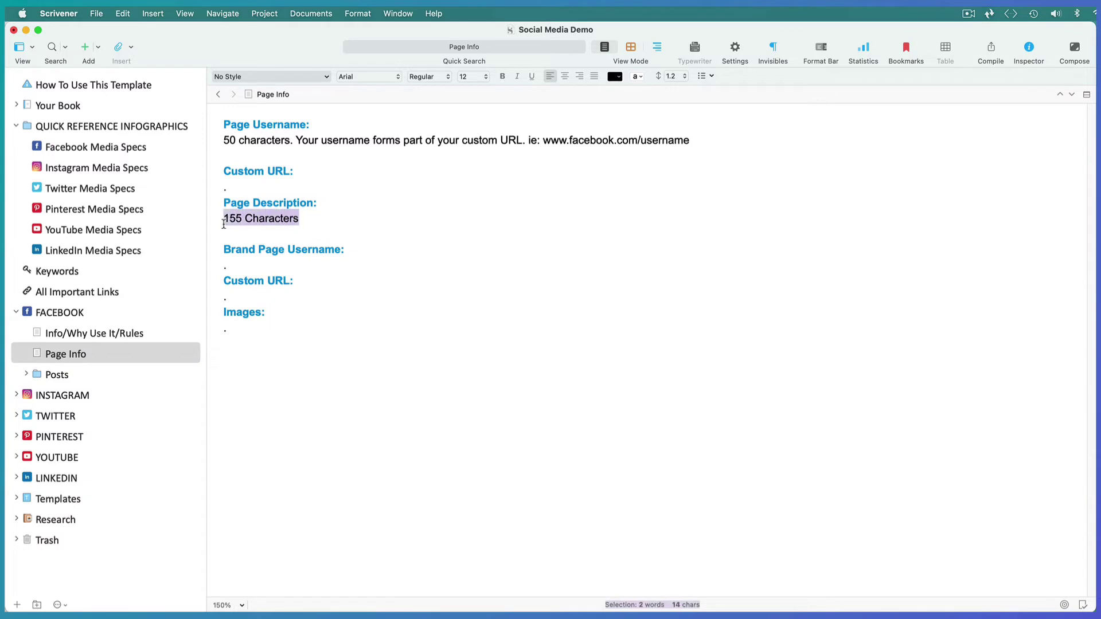
type("At vero eos et accusamus et iusto odio dignissimos ducimus qui blanditiis praesentium voluptatum deleniti atque corrupti quos dolores et quas")
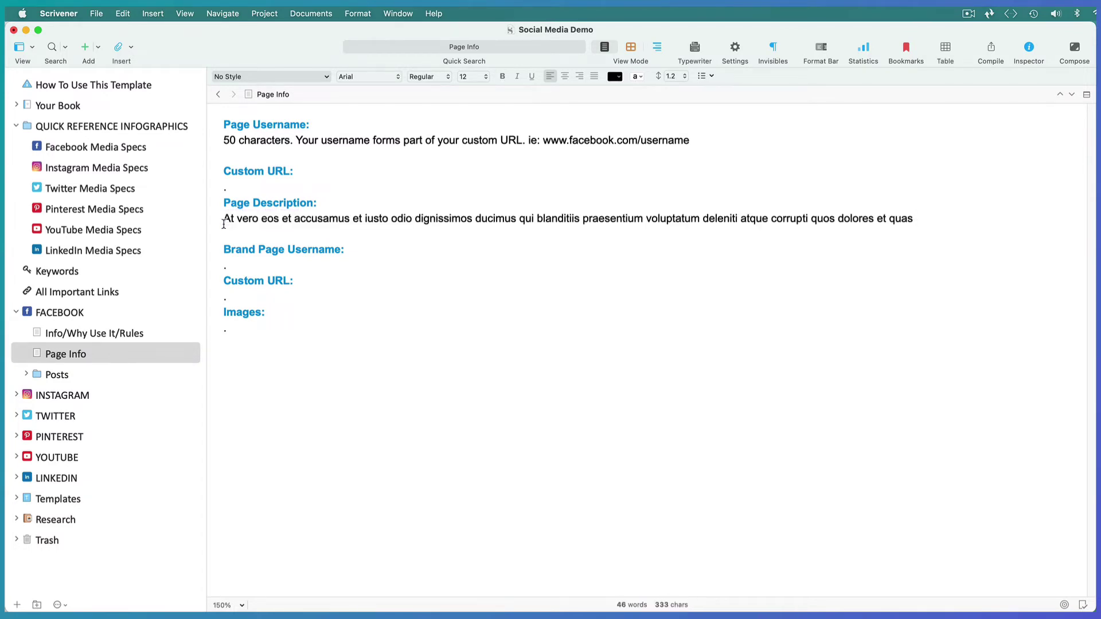
Copy the Page Description text and split the editor horizontally into two panes
triple_click(397, 219)
key("super+c")
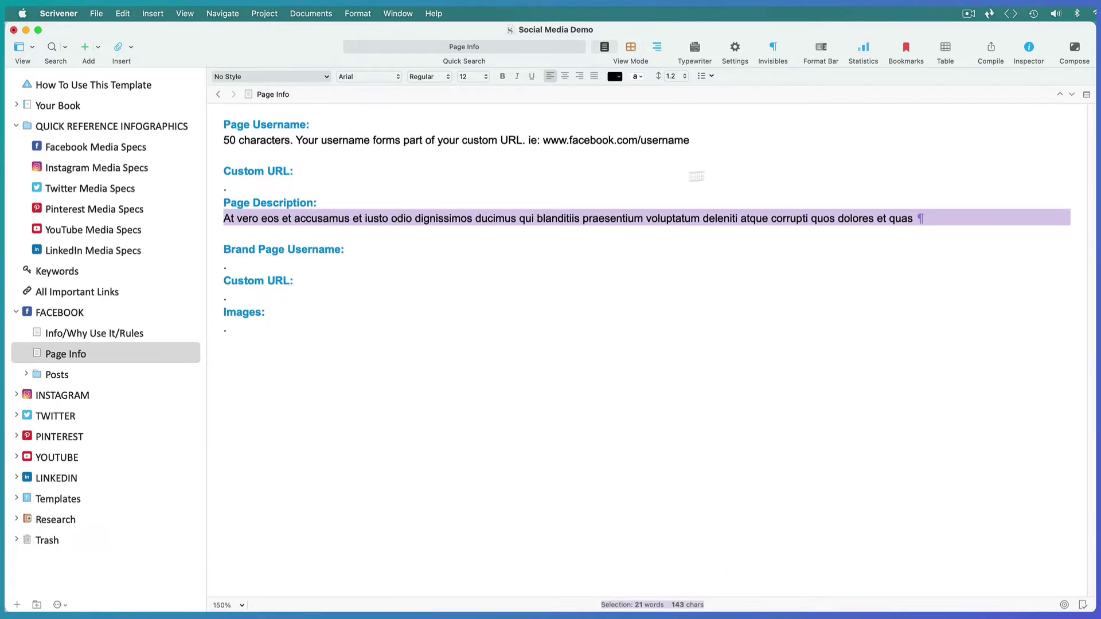
left_click(1086, 95)
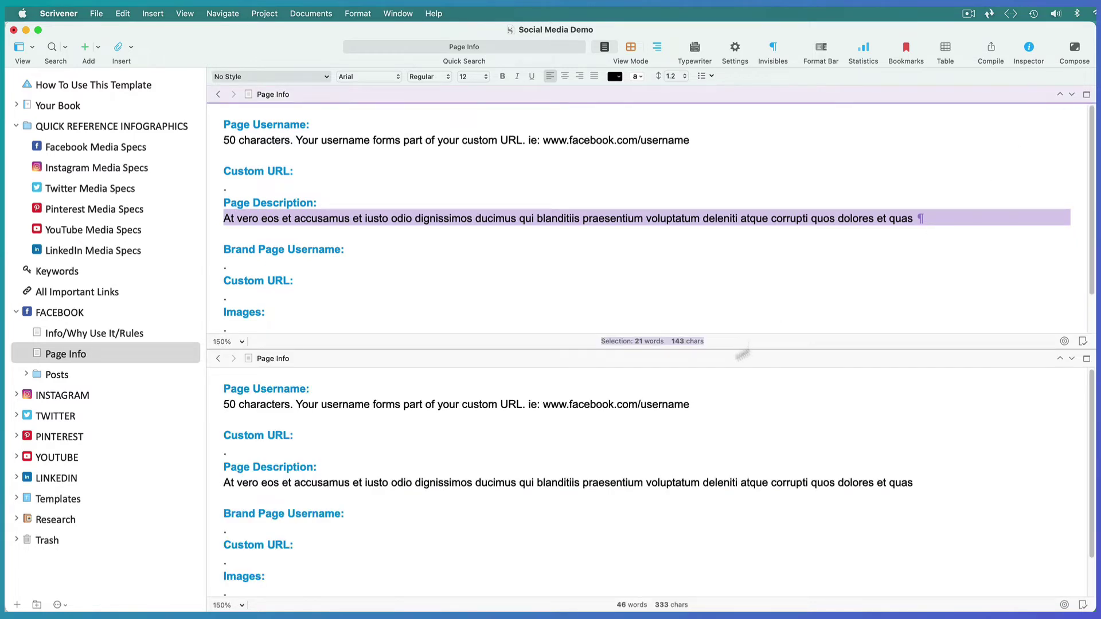
Open Instagram's Profile Info in the second editor pane and paste the copied description after the Bio label
left_click(528, 453)
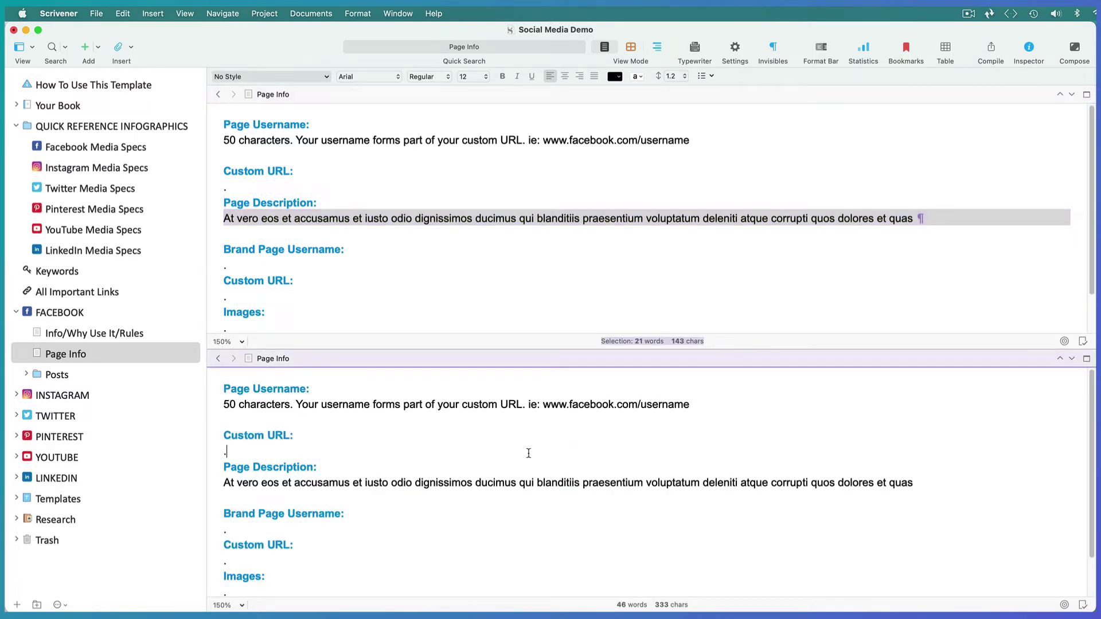
left_click(18, 396)
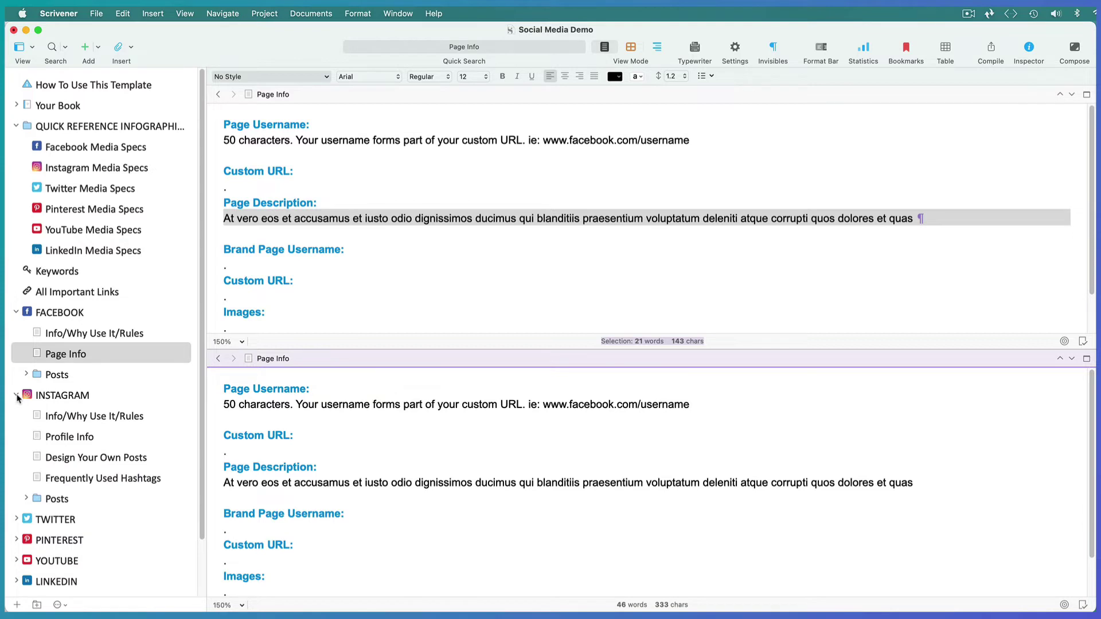
left_click(62, 441)
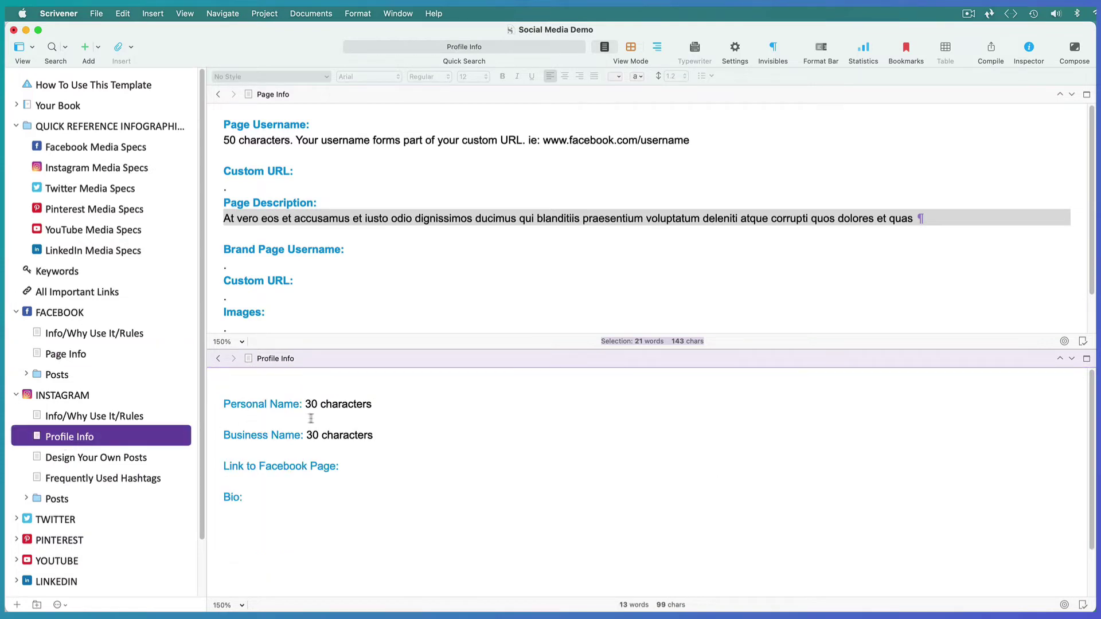
left_click(259, 500)
key("super+v")
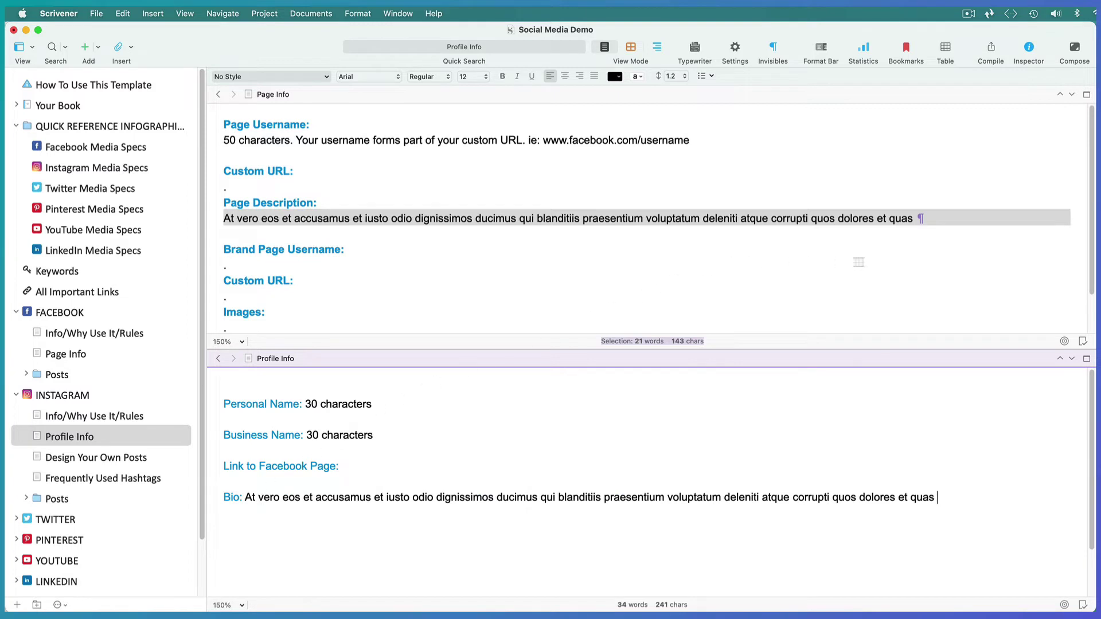
left_click(895, 261)
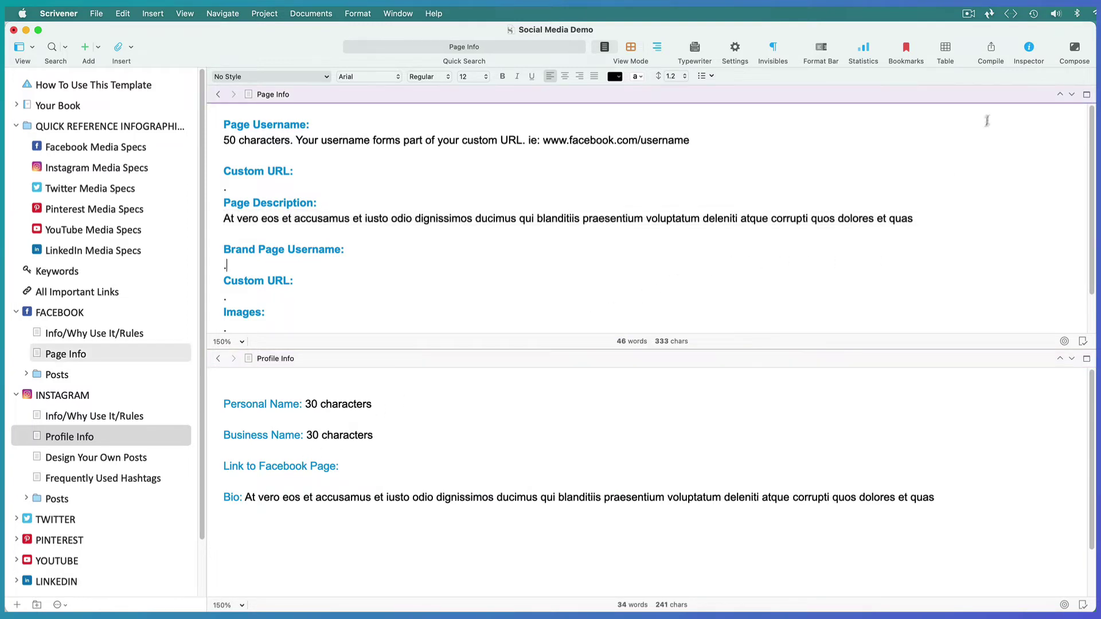
Close the editor split, show the document bookmarks for Facebook's Page Info, and add ProfileThmNail.png as an external file bookmark
left_click(1086, 95)
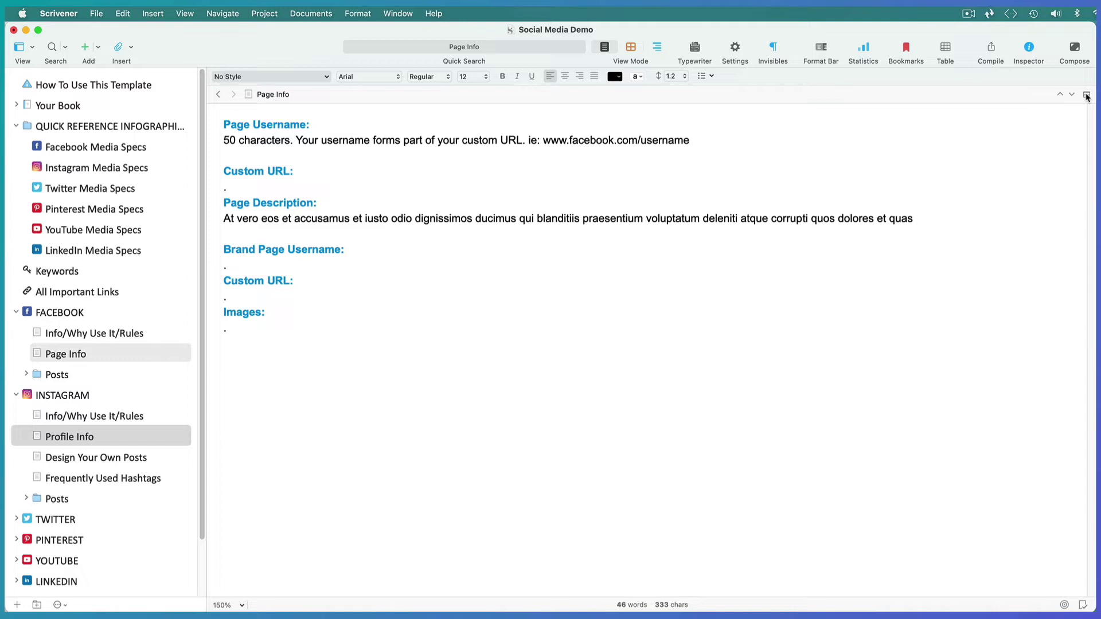
left_click(1030, 49)
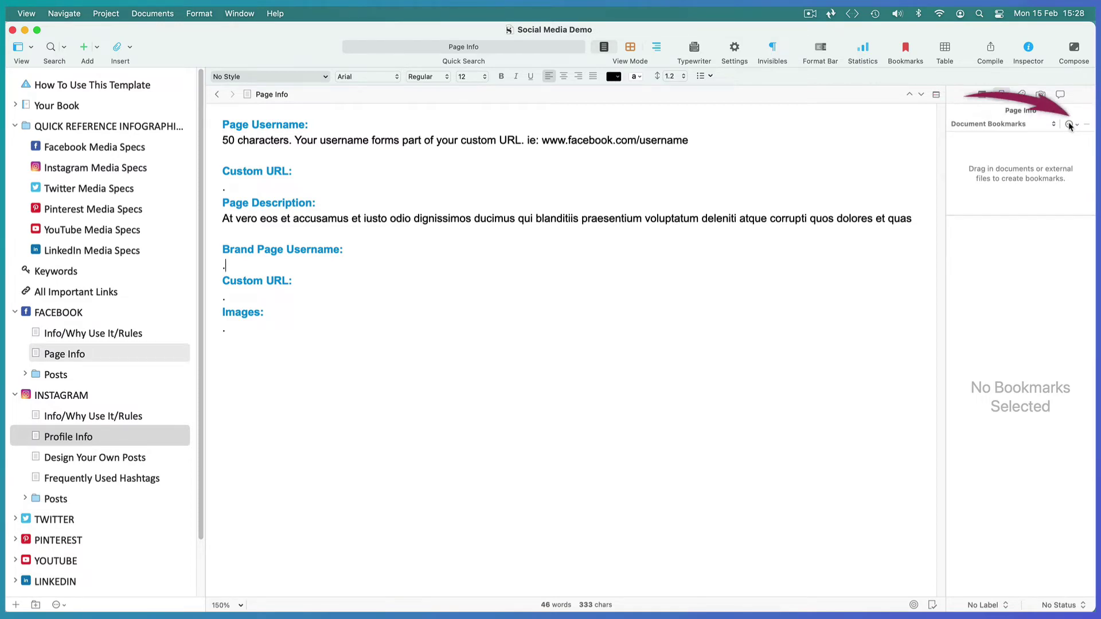
left_click(1069, 124)
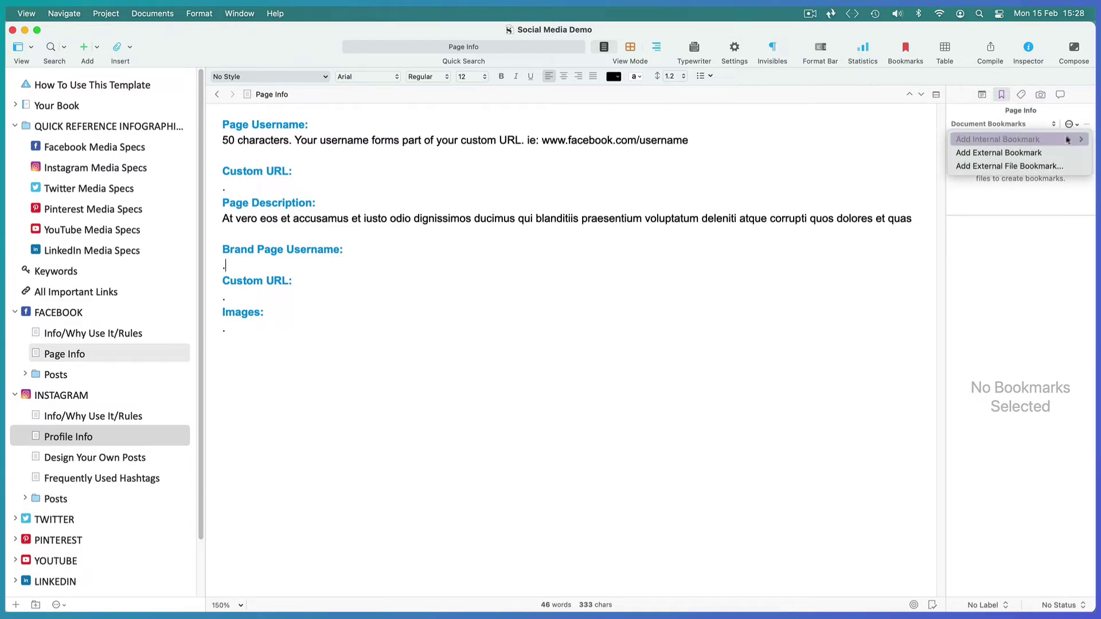
left_click(1024, 167)
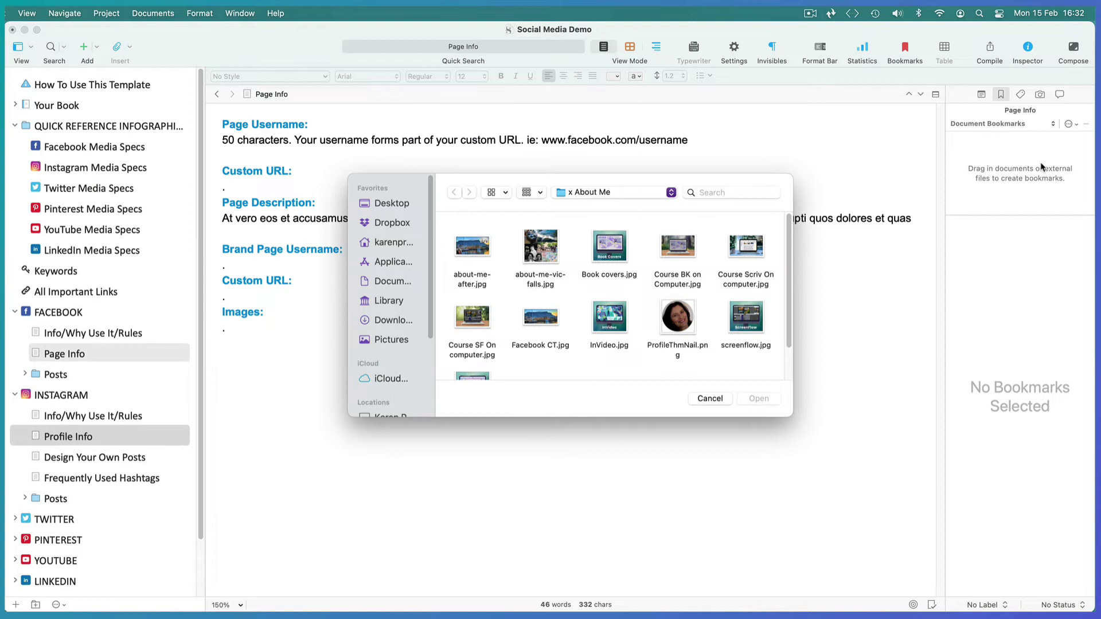
left_click(678, 319)
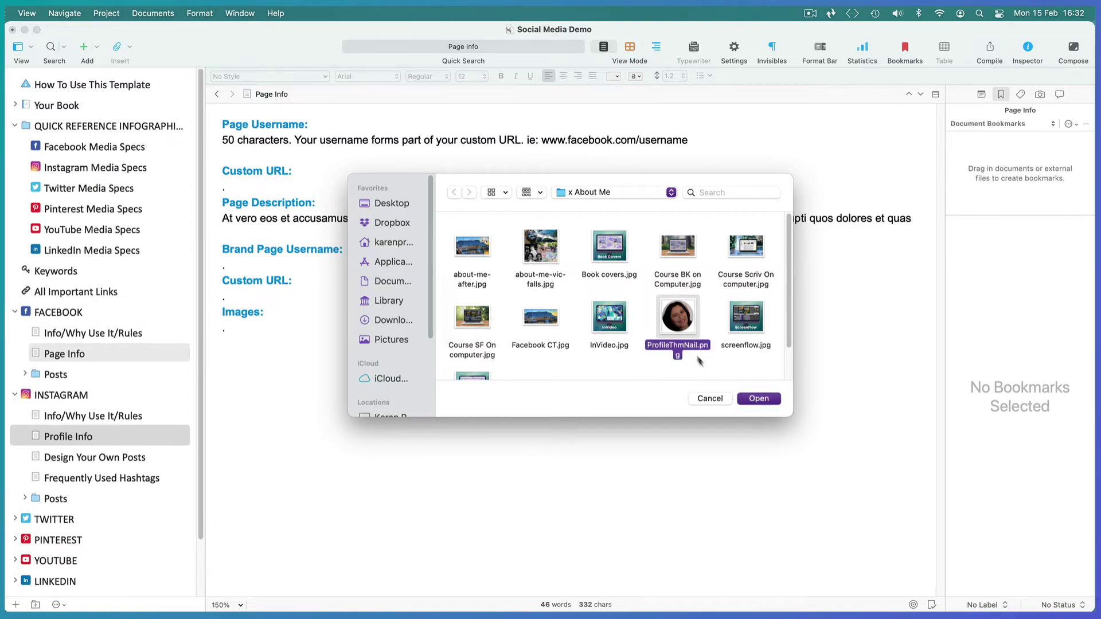
left_click(758, 399)
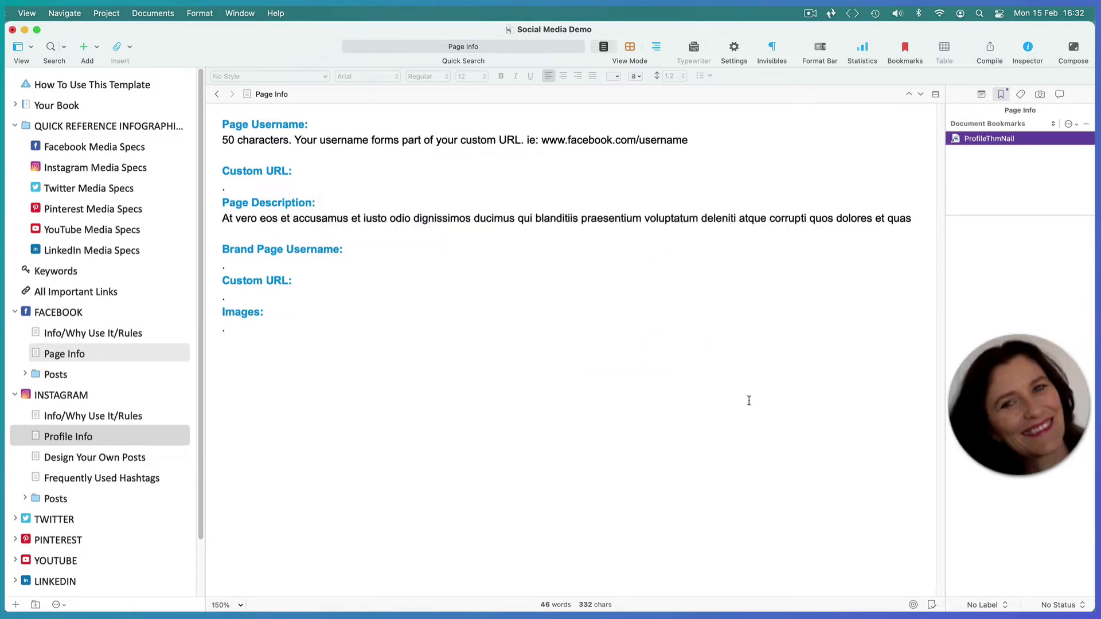
Add the image Facebook CT.jpg as a second external file bookmark for Facebook's Page Info
left_click(1068, 124)
key("Escape")
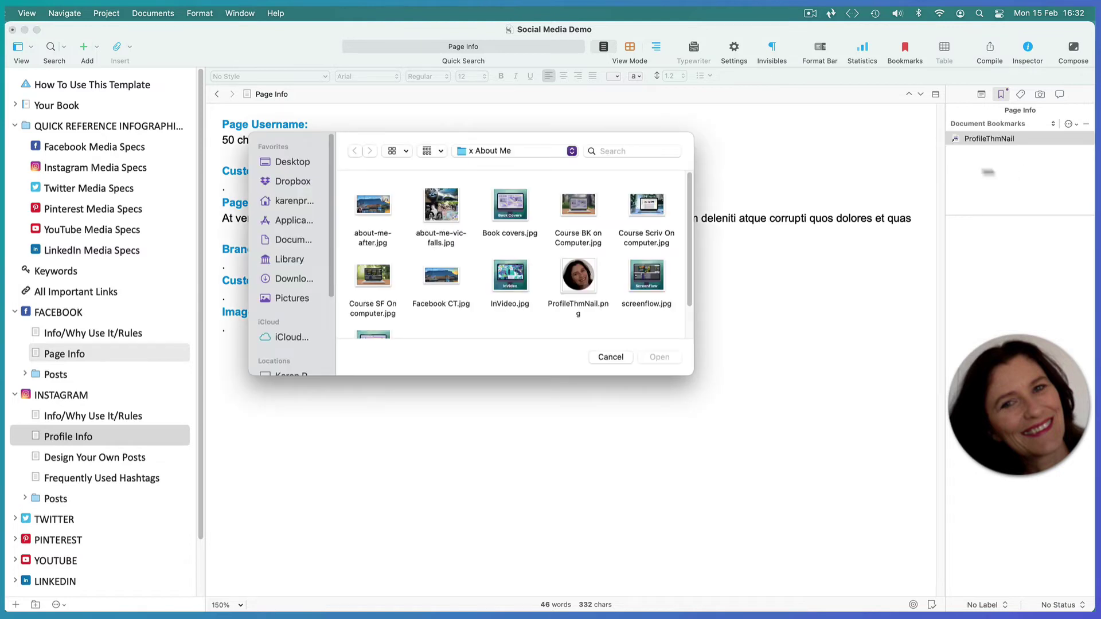
left_click(442, 276)
left_click(666, 358)
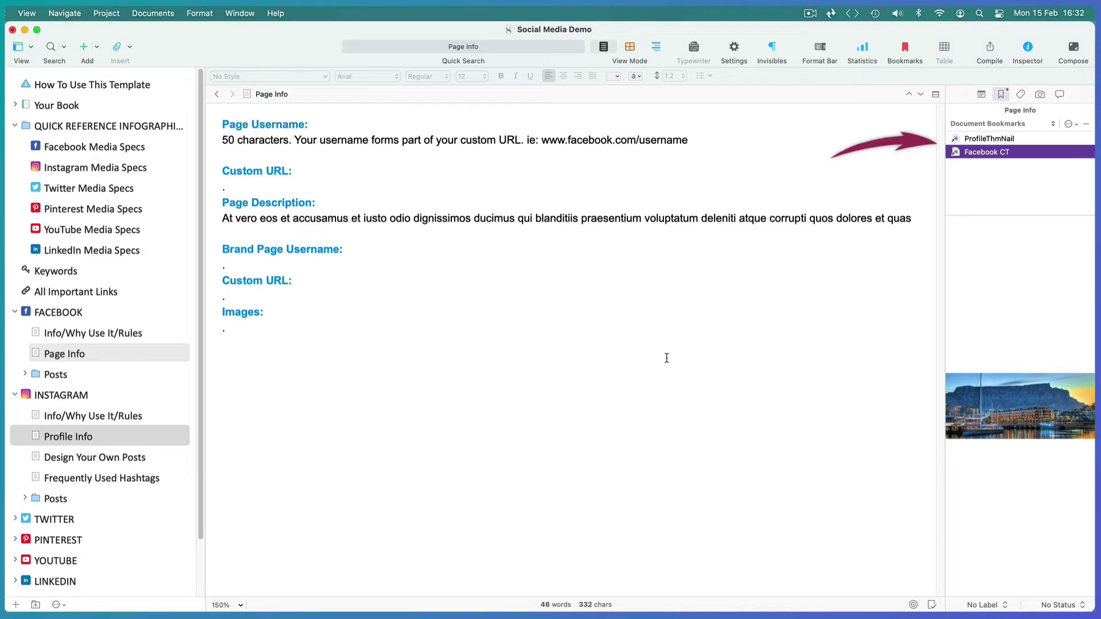
Preview both image bookmarks, insert the Facebook CT picture under Images in Page Info, and hide the inspector
left_click(982, 141)
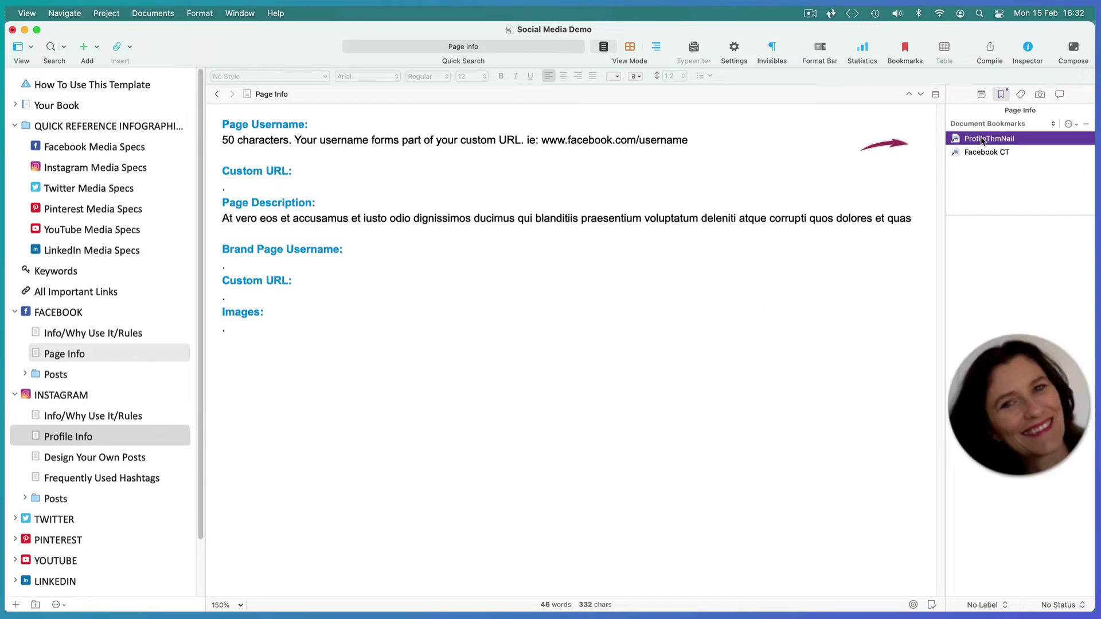
left_click(982, 154)
left_click_drag(1011, 407, 316, 364)
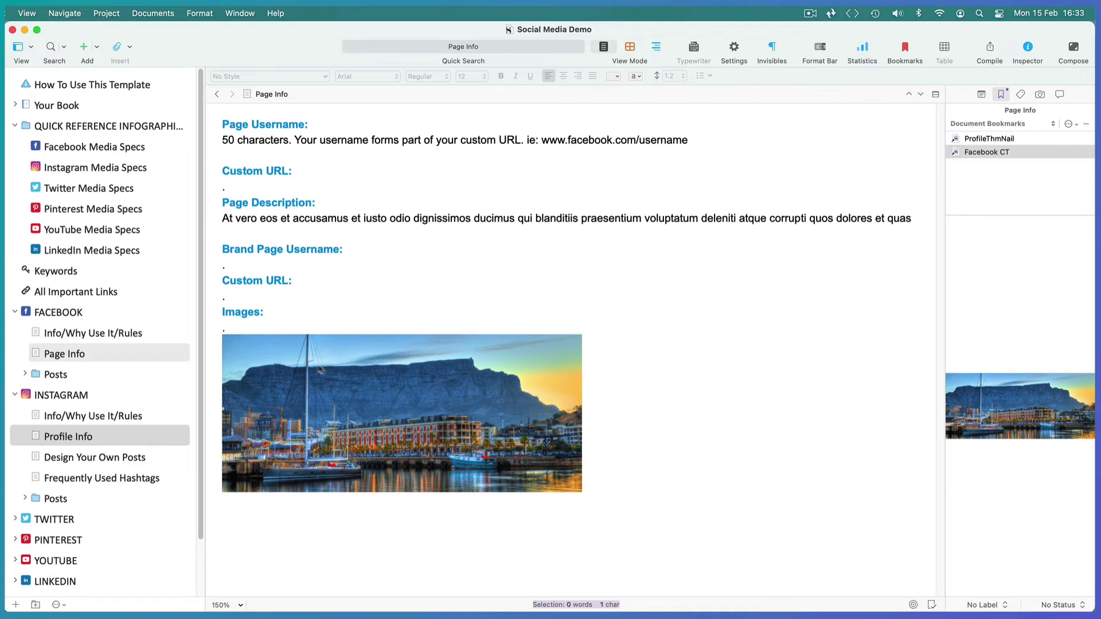
left_click(1029, 48)
left_click(222, 518)
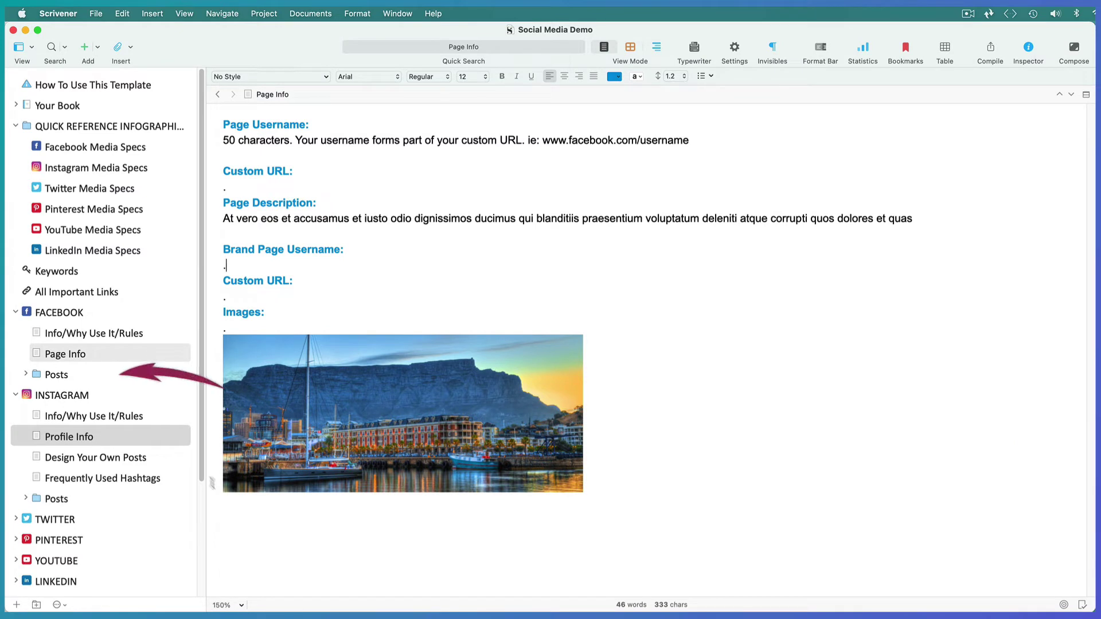
Open Post 1 from Facebook's Posts folder, split the editor horizontally, and enlarge the upper pane
left_click(26, 375)
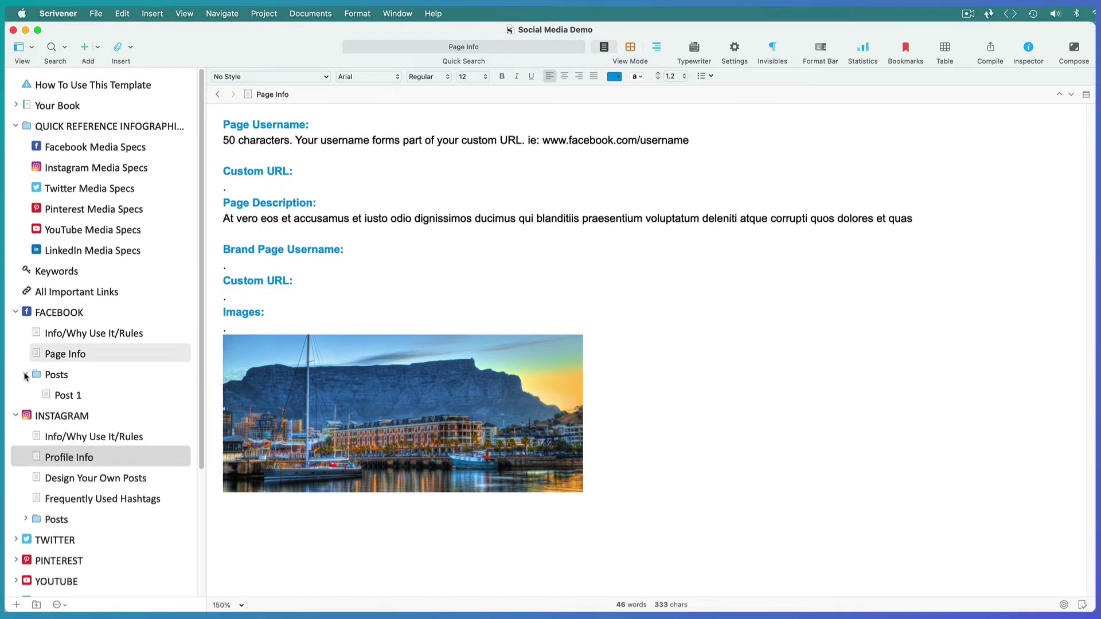
left_click(59, 395)
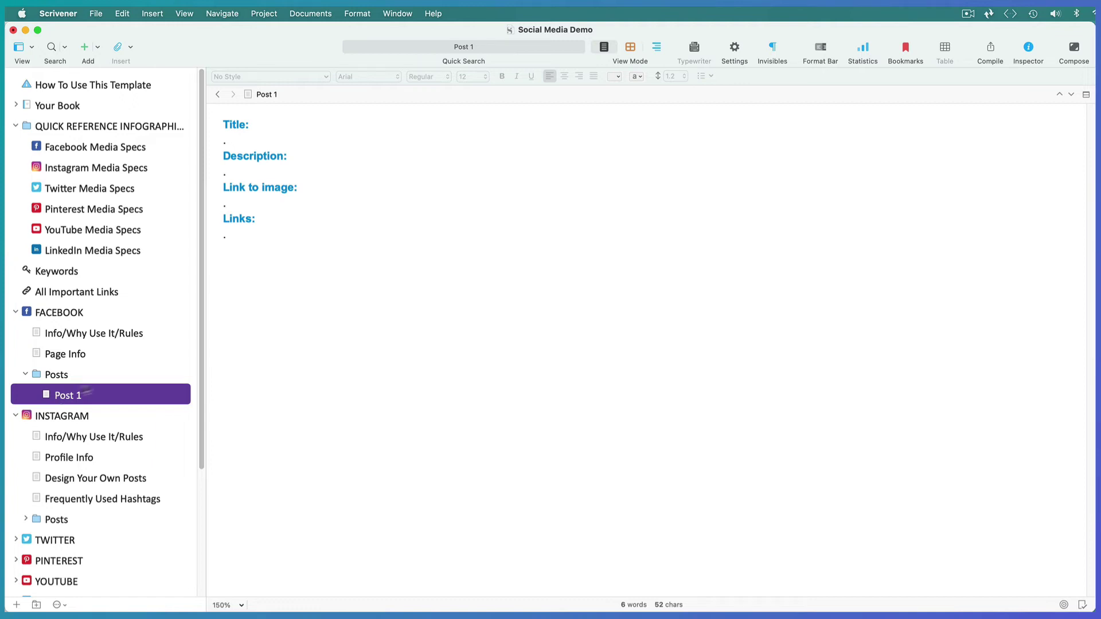
left_click(1086, 94)
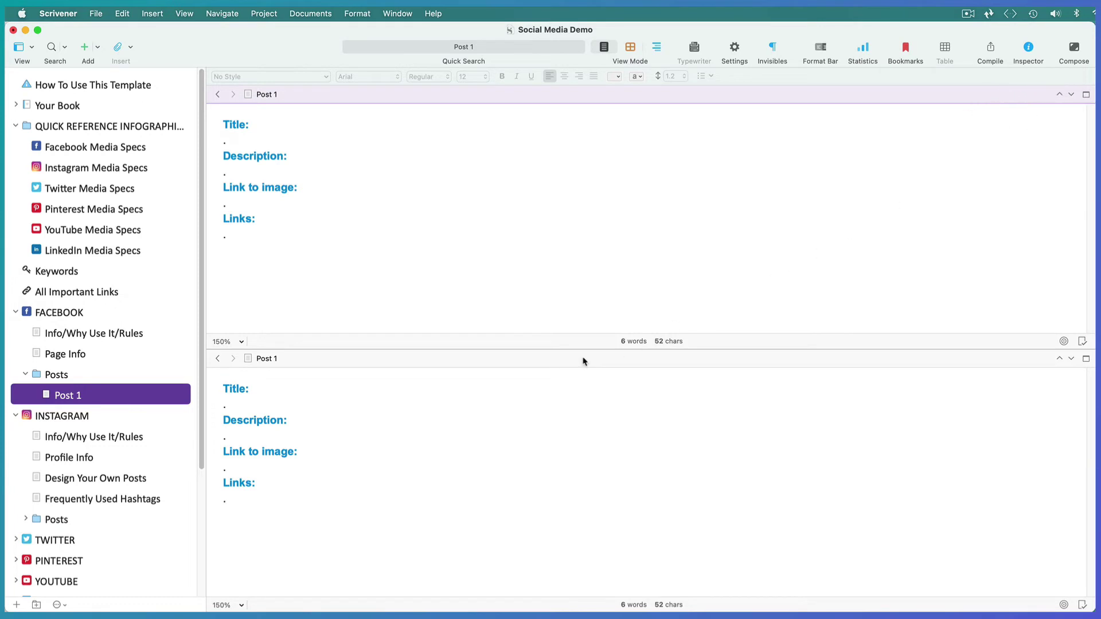
left_click_drag(579, 350, 574, 431)
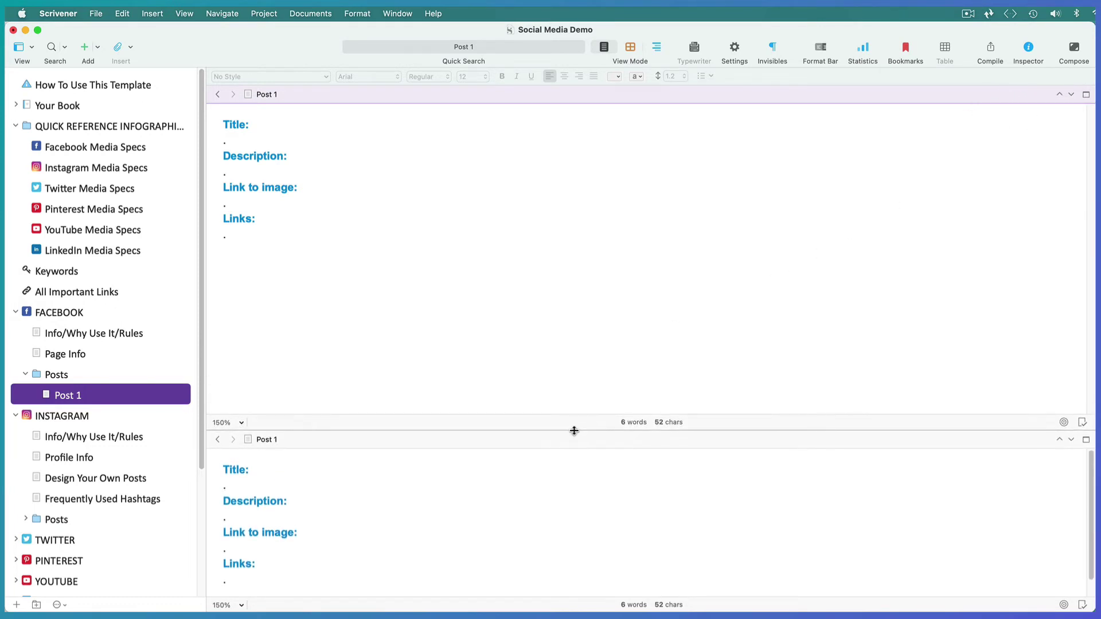
Show Facebook Media Specs in the upper pane at the square image post specifications, with Post 1 active in the lower pane
left_click(505, 258)
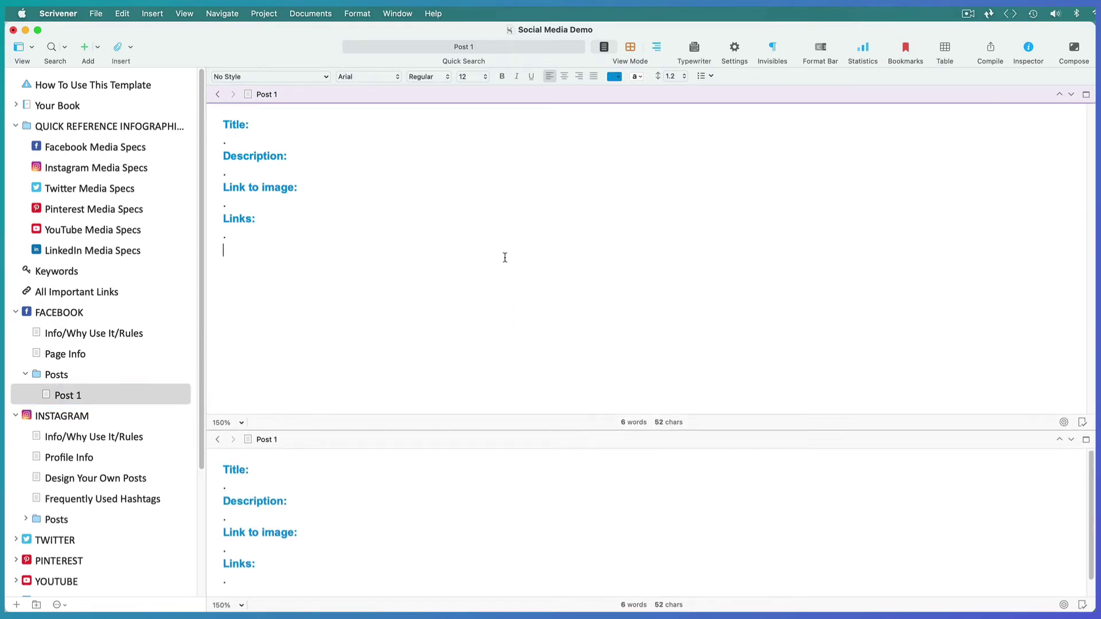
left_click(126, 148)
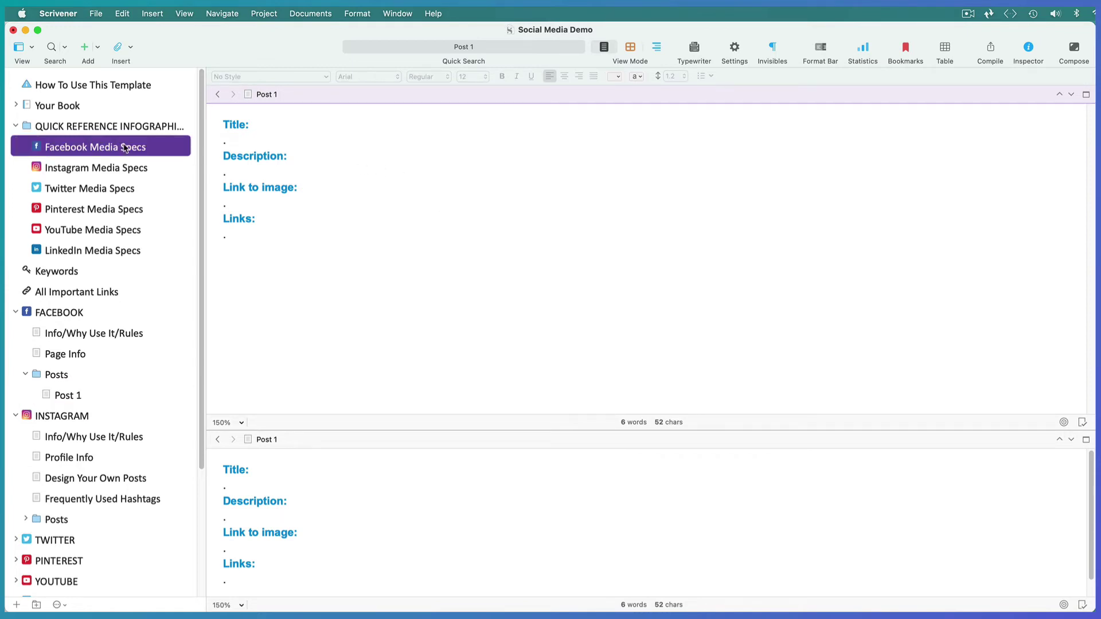
left_click_drag(1092, 123, 1090, 187)
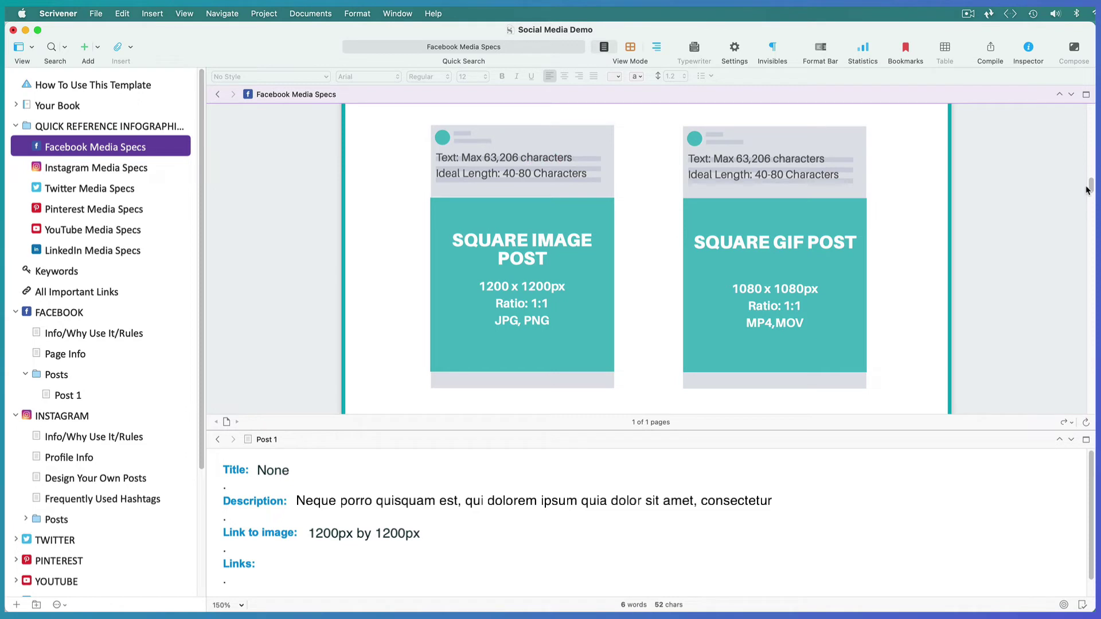
left_click(362, 491)
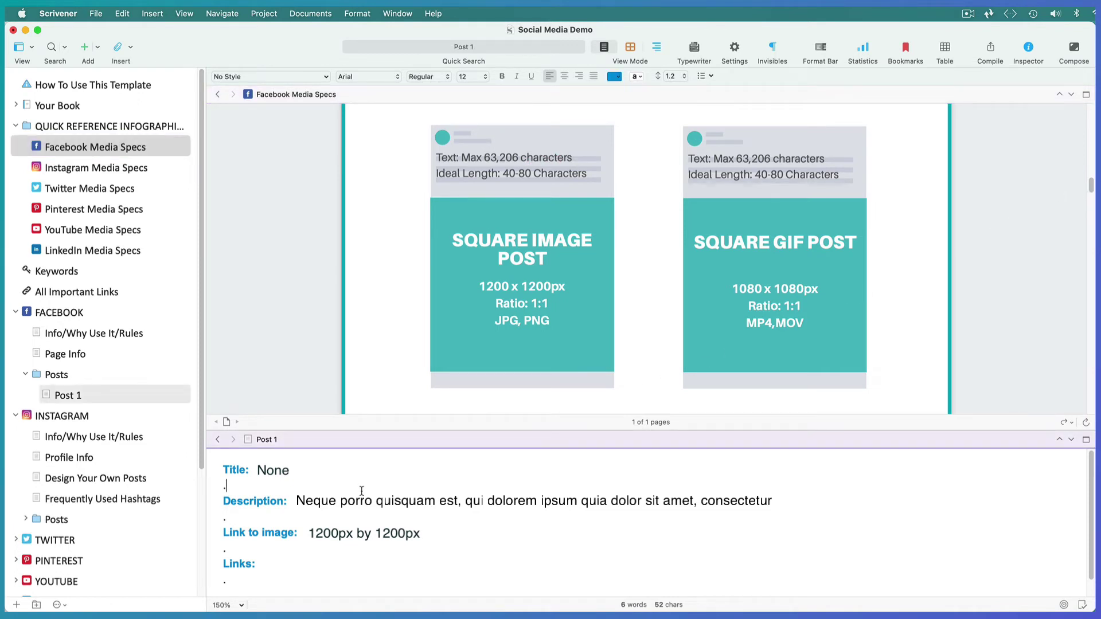
Create a document from the Post template after Post 1 in Instagram's Posts folder and name it "Title"
left_click(26, 520)
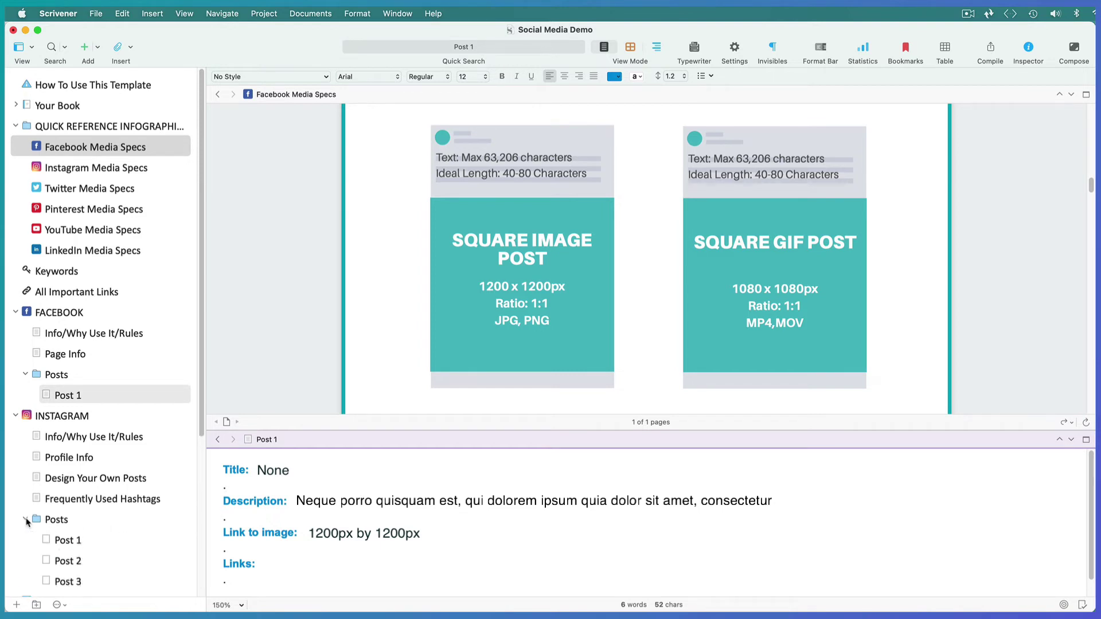
left_click(67, 541)
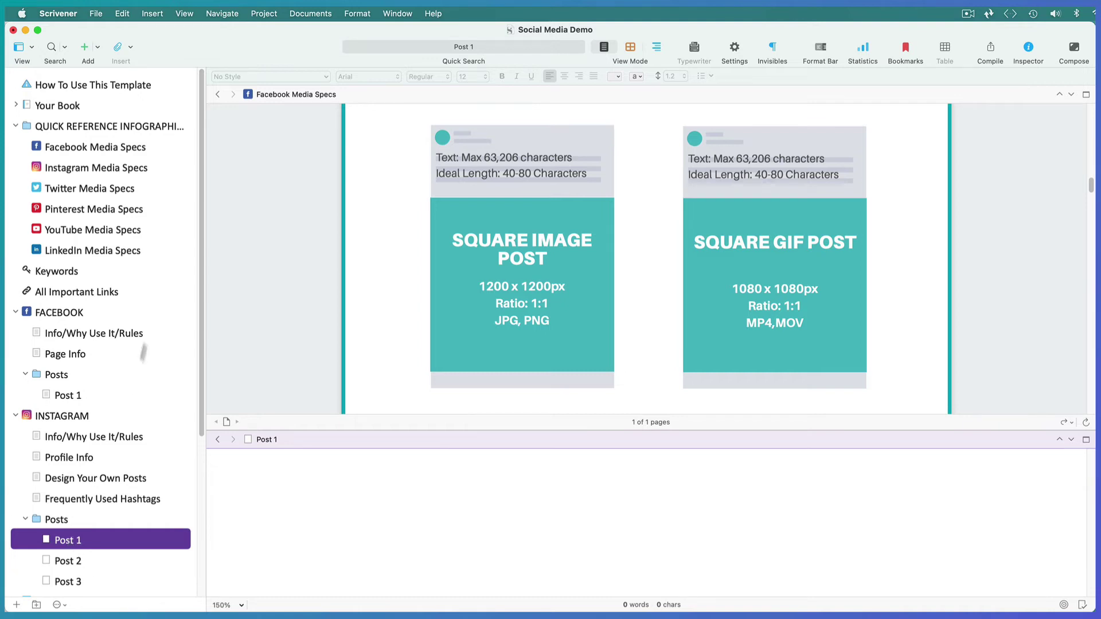
left_click(264, 14)
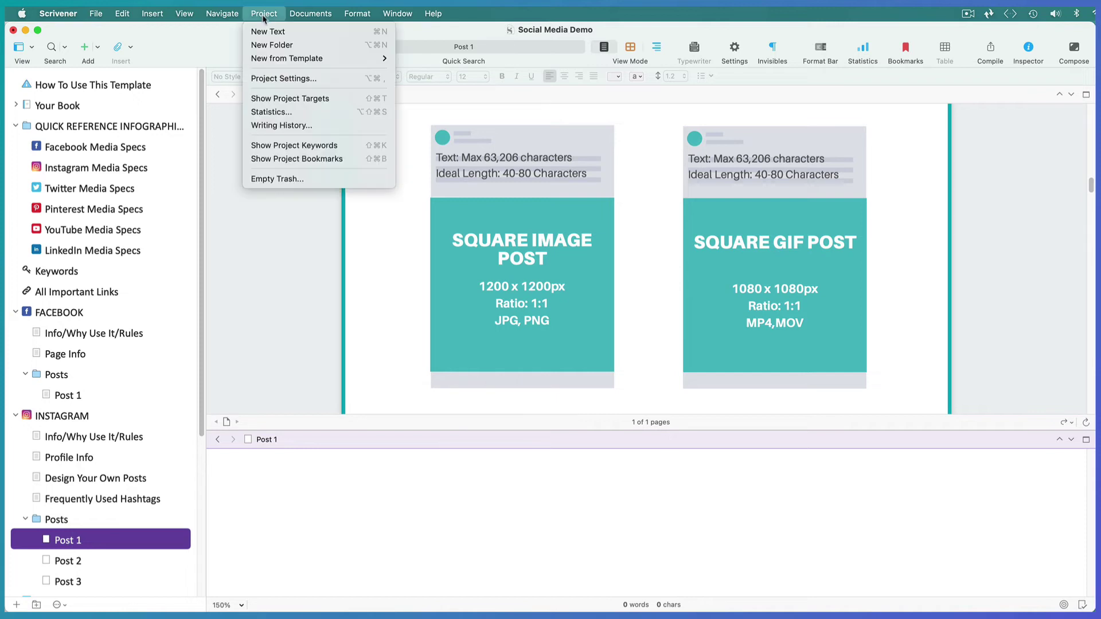
mouse_move(270, 59)
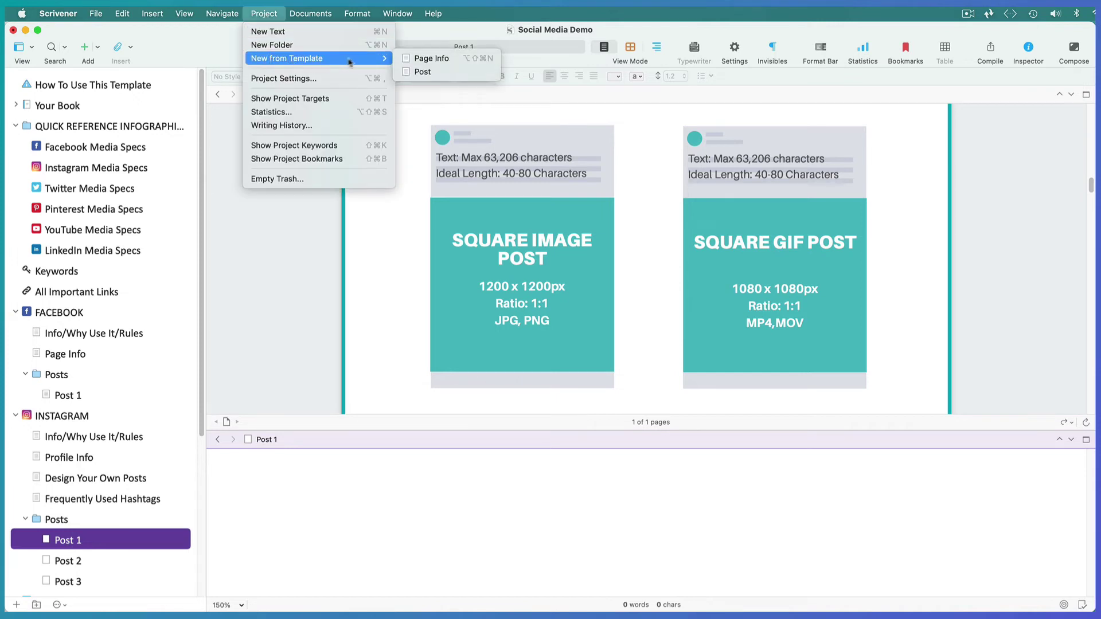
left_click(415, 72)
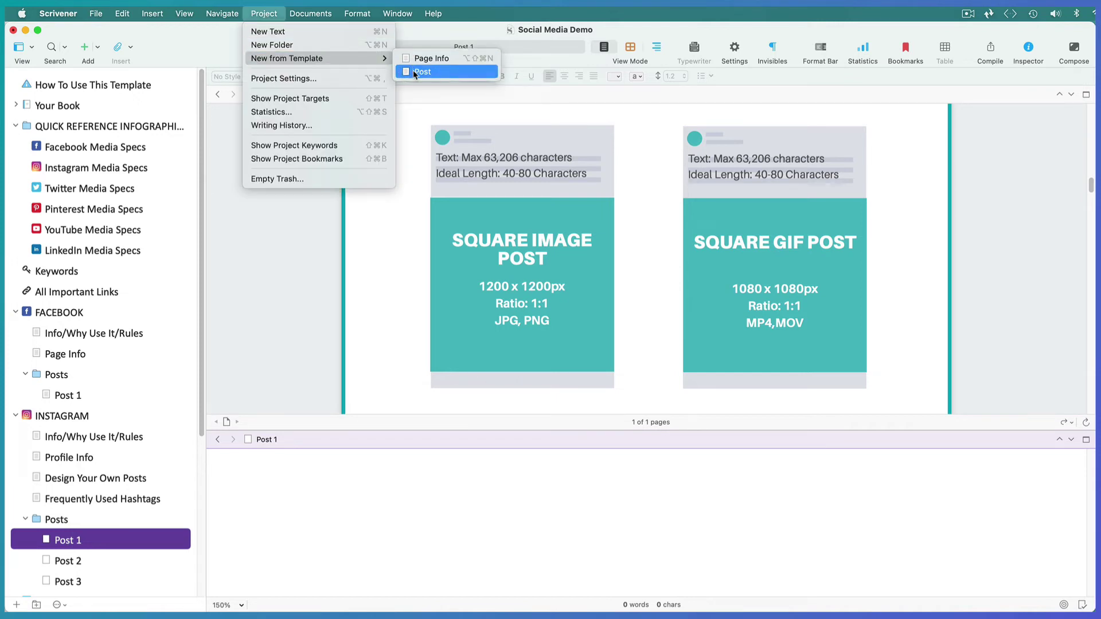
type("Title")
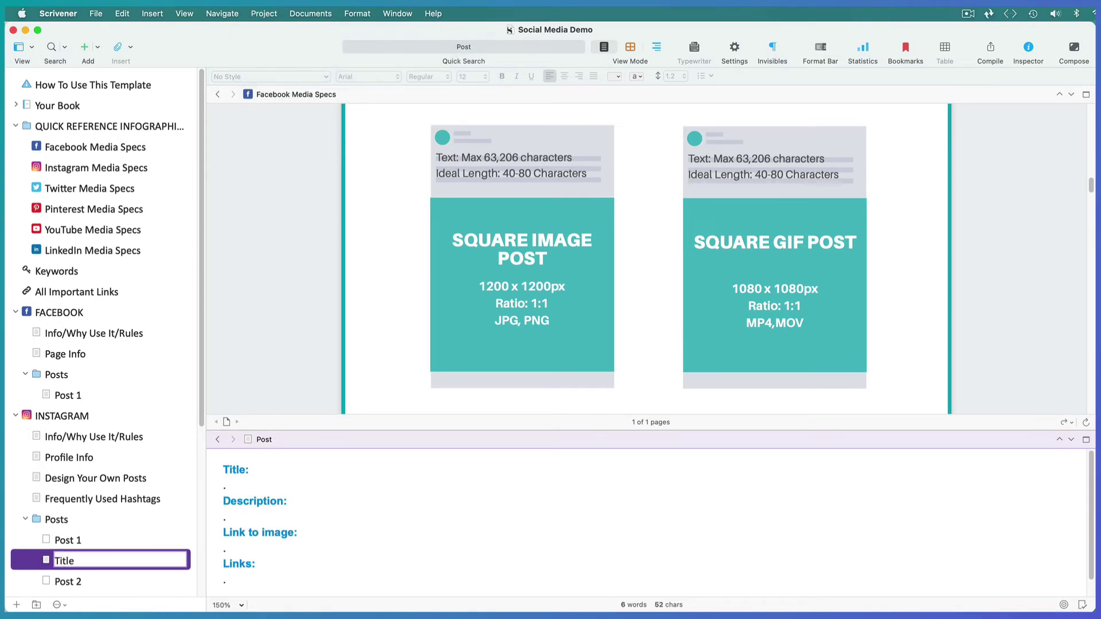
key("Return")
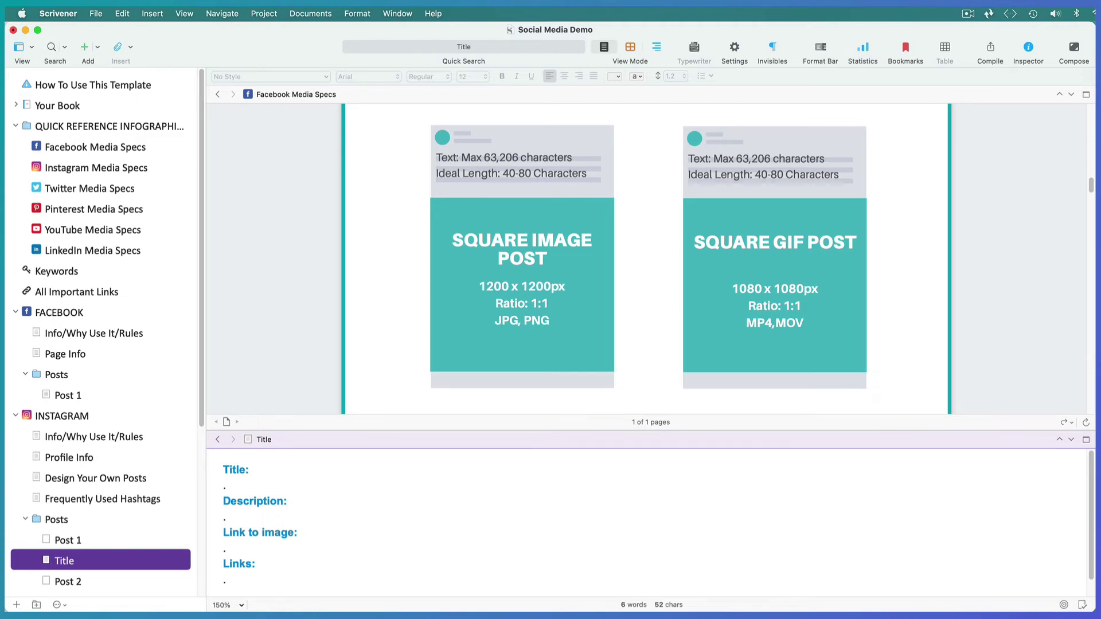
Show Instagram Media Specs in the upper pane at the square and landscape image post specifications
left_click(289, 290)
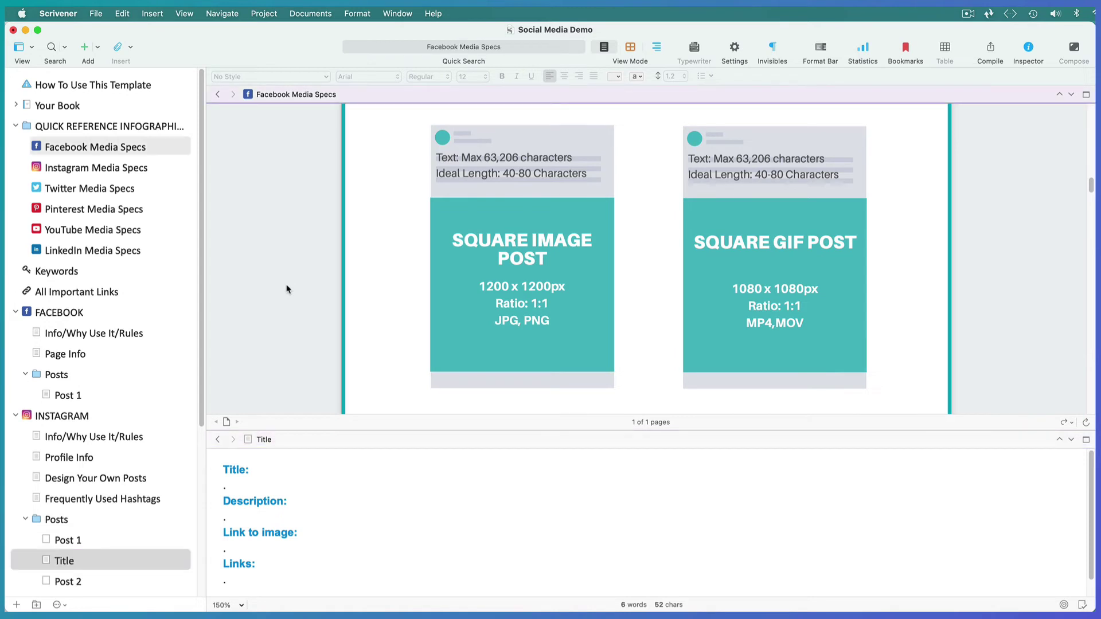
left_click(126, 167)
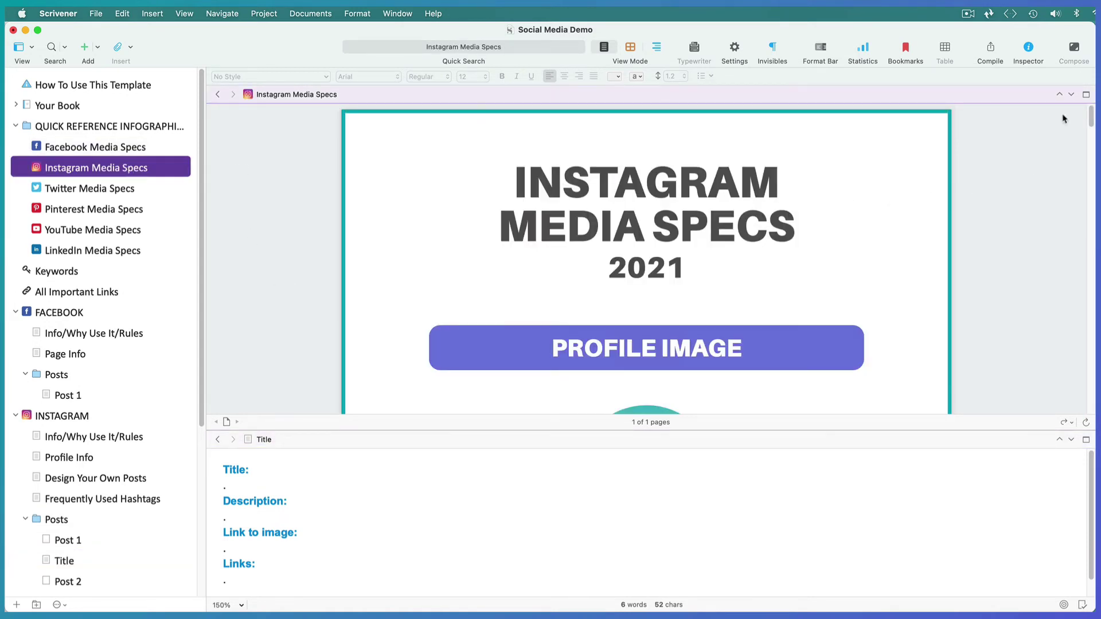
left_click_drag(1092, 118, 1092, 157)
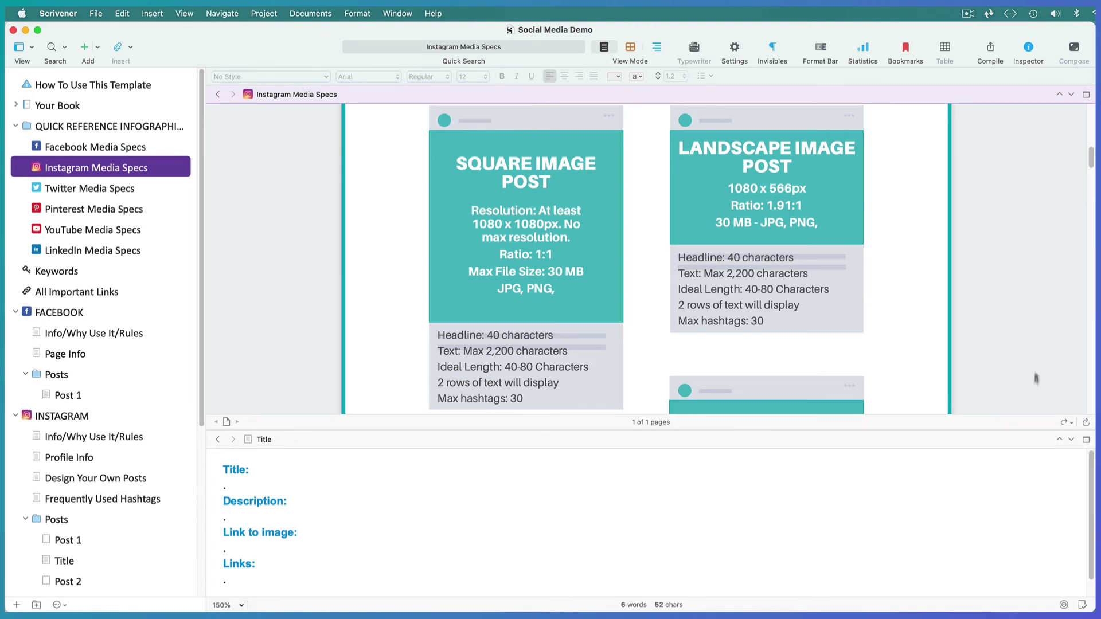
Close the split so only the Title document stays open, and collapse the FACEBOOK and INSTAGRAM folders in the binder
left_click(975, 483)
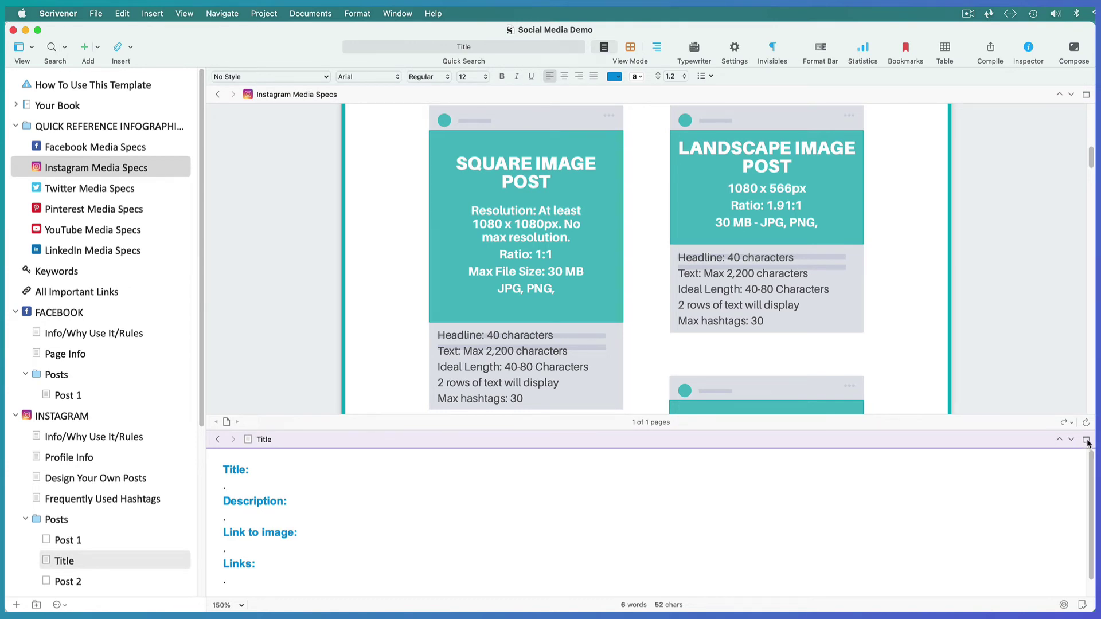
left_click(1087, 441)
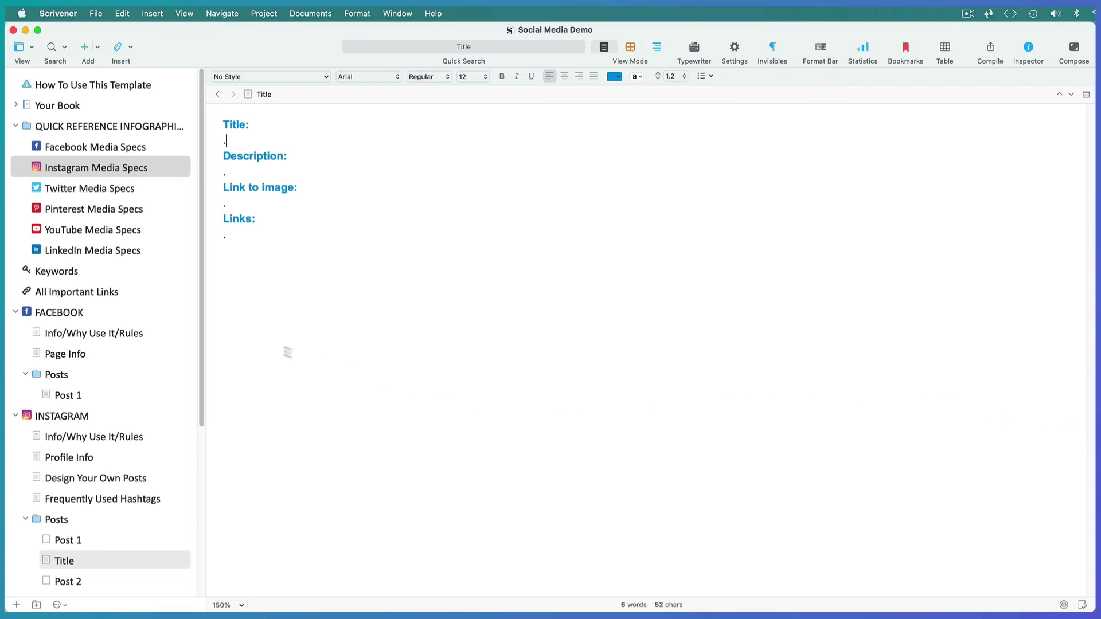
left_click(16, 313)
left_click(15, 334)
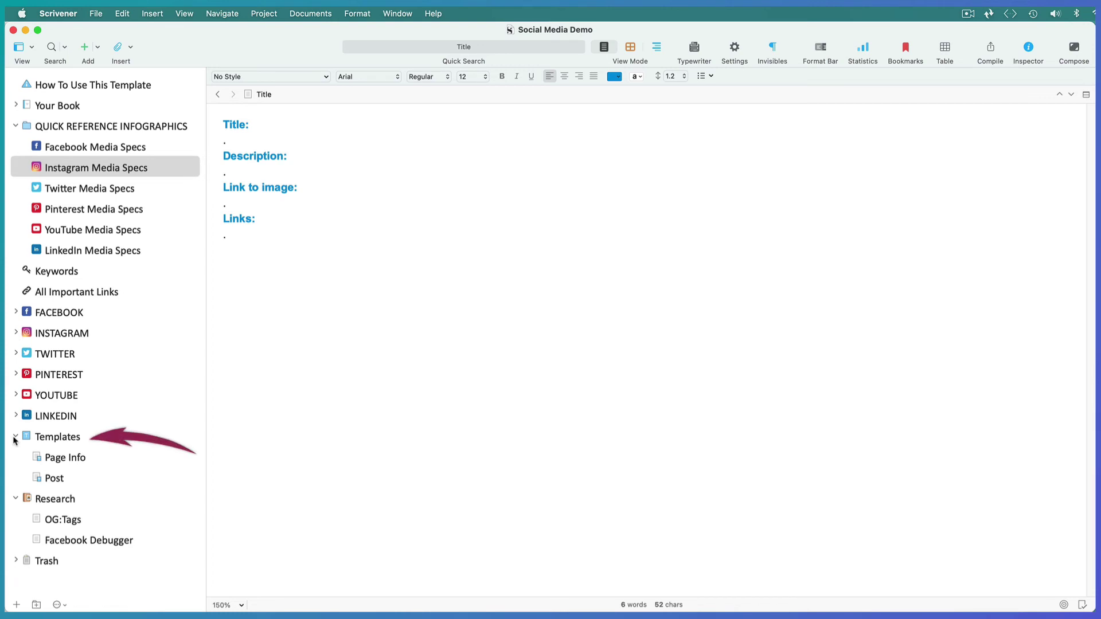
Review the Page Info and Post document templates, and open the OG:Tags note in the Research folder
left_click(64, 459)
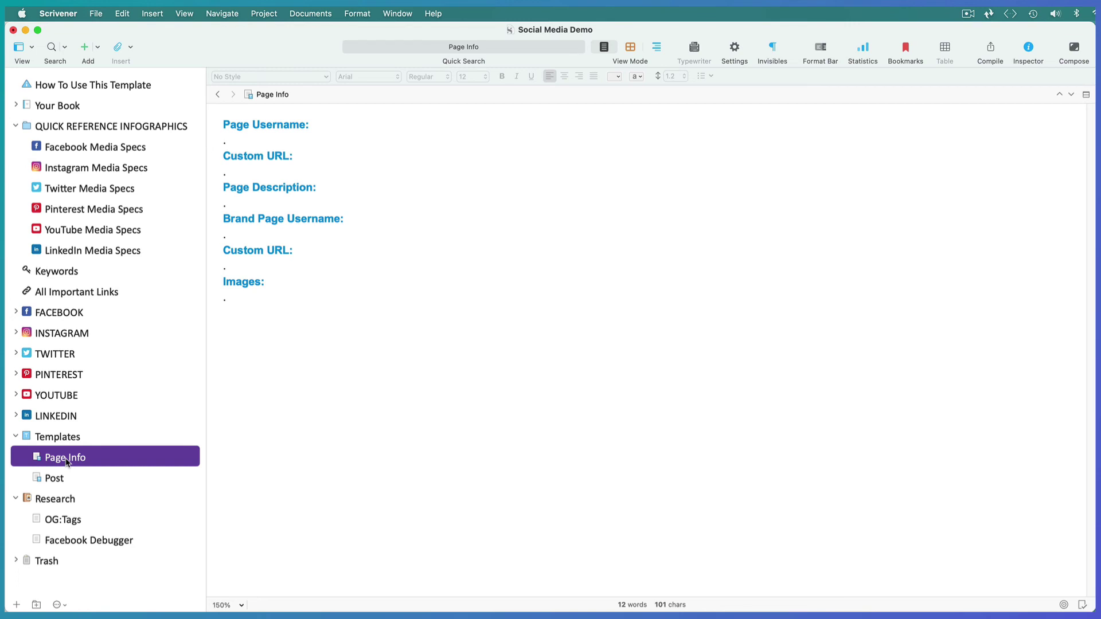
left_click(55, 479)
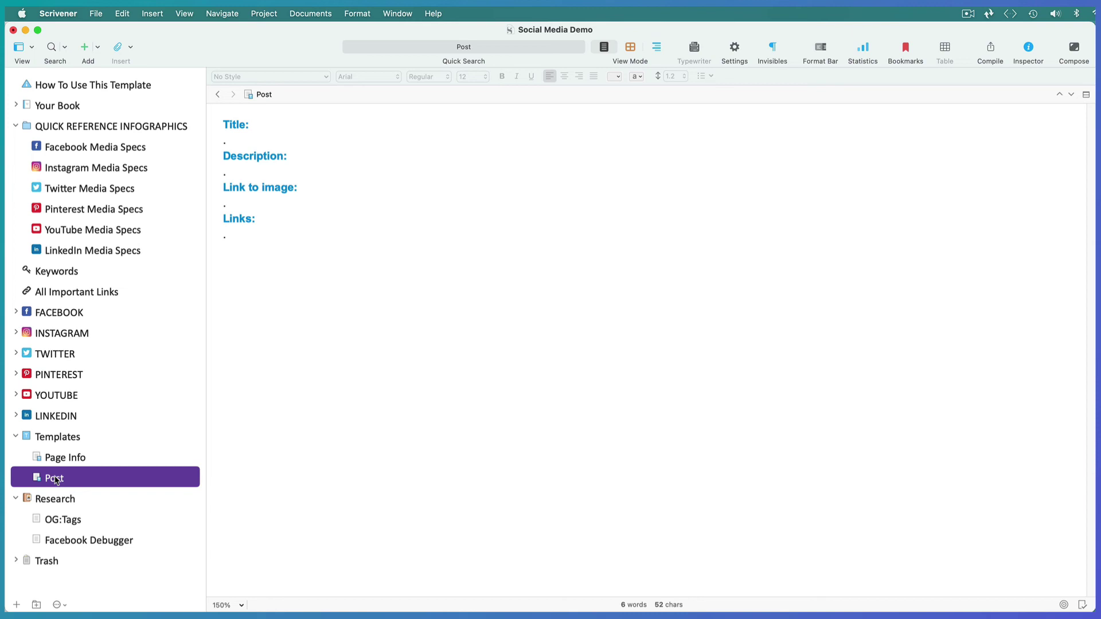
left_click(63, 521)
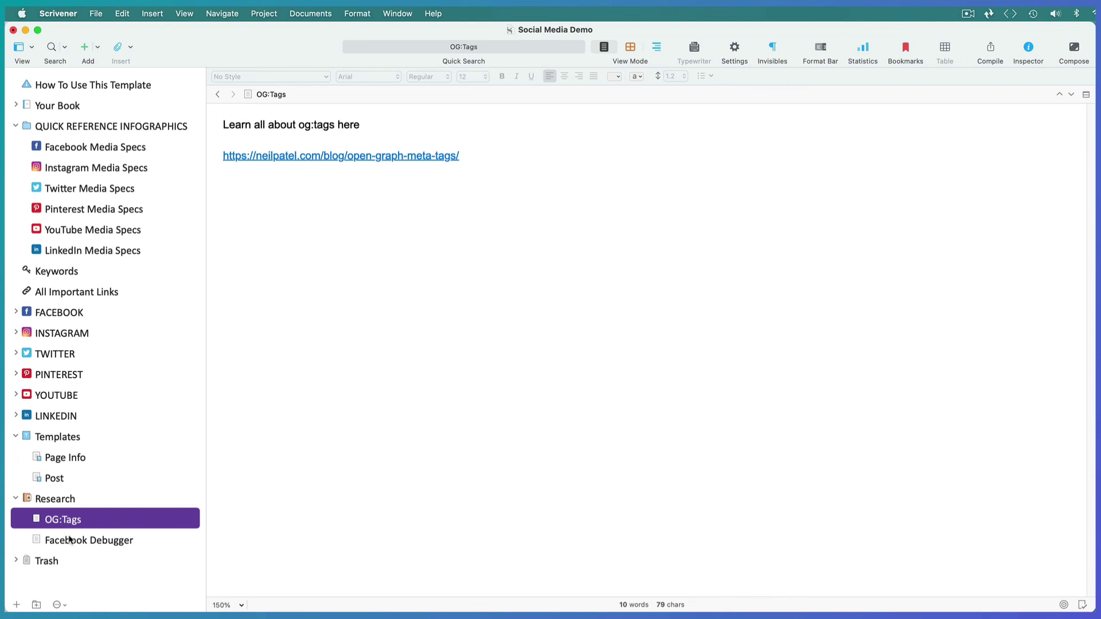
Open the Facebook Debugger note in the Research folder and follow its link to Facebook's Sharing Debugger in Chrome
left_click(71, 542)
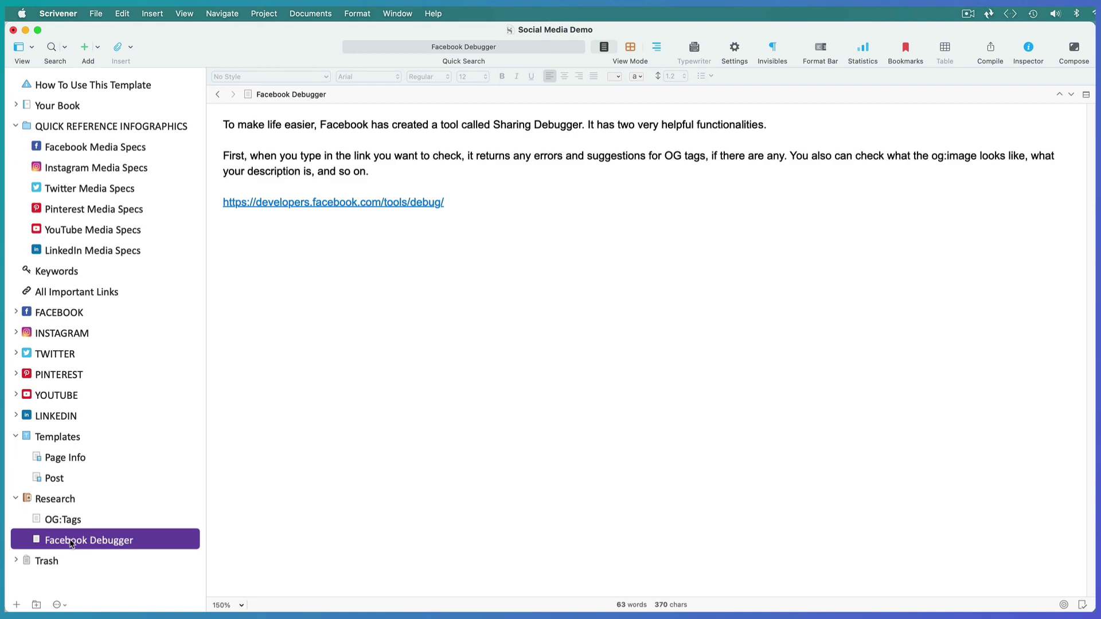
left_click(333, 203)
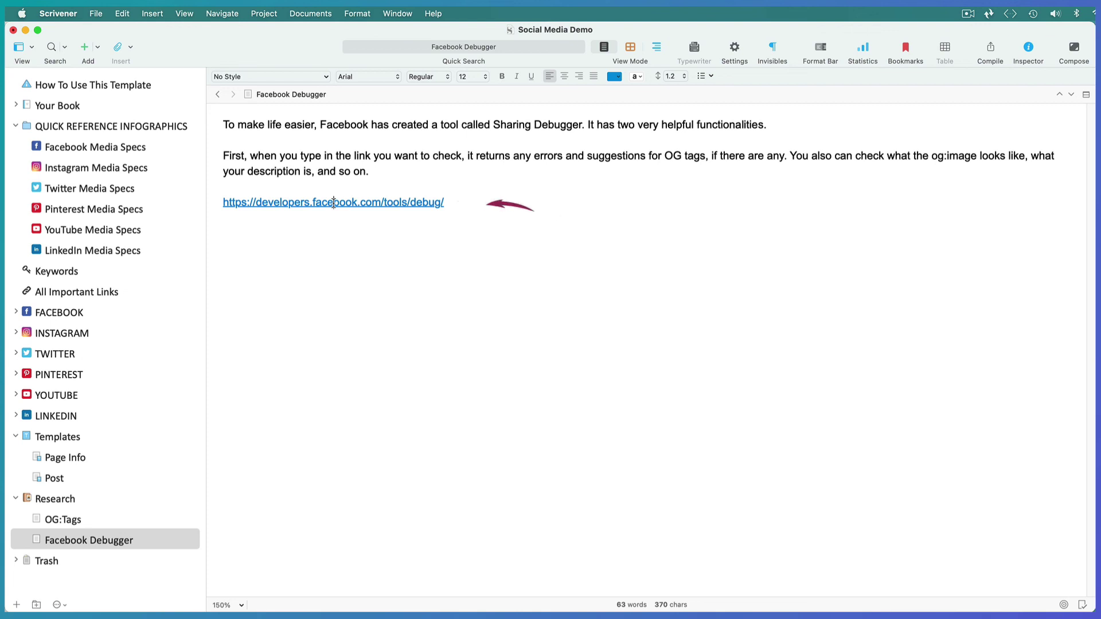
left_click(334, 203)
Debug kazzprince.com in the Sharing Debugger and examine the results through to the link preview
left_click(210, 169)
type("kazzprince.com")
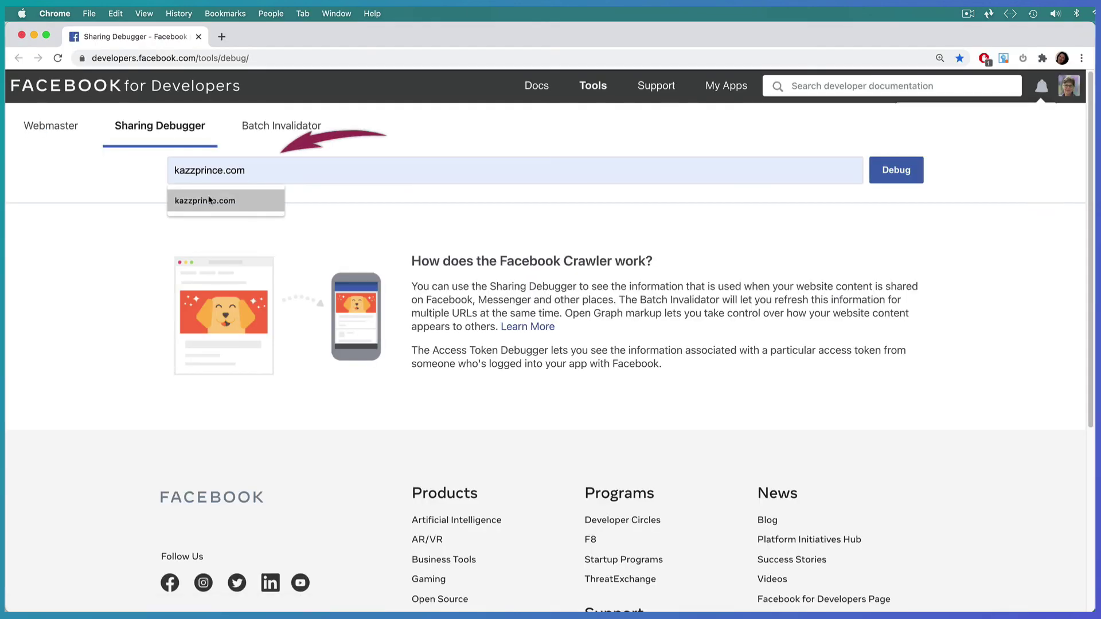
left_click(208, 199)
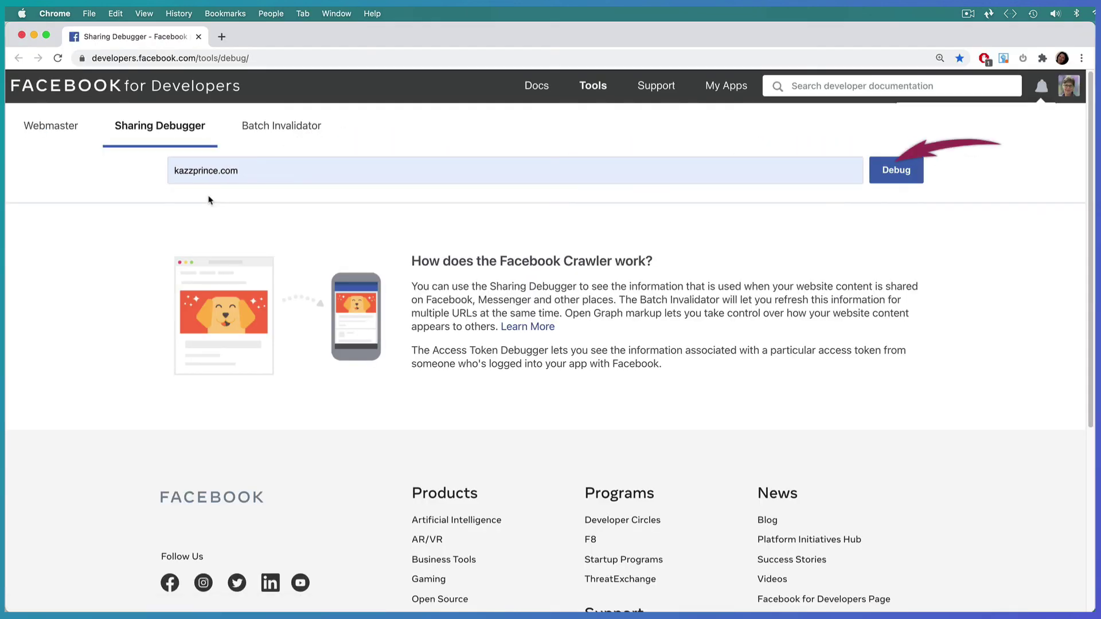
left_click(896, 170)
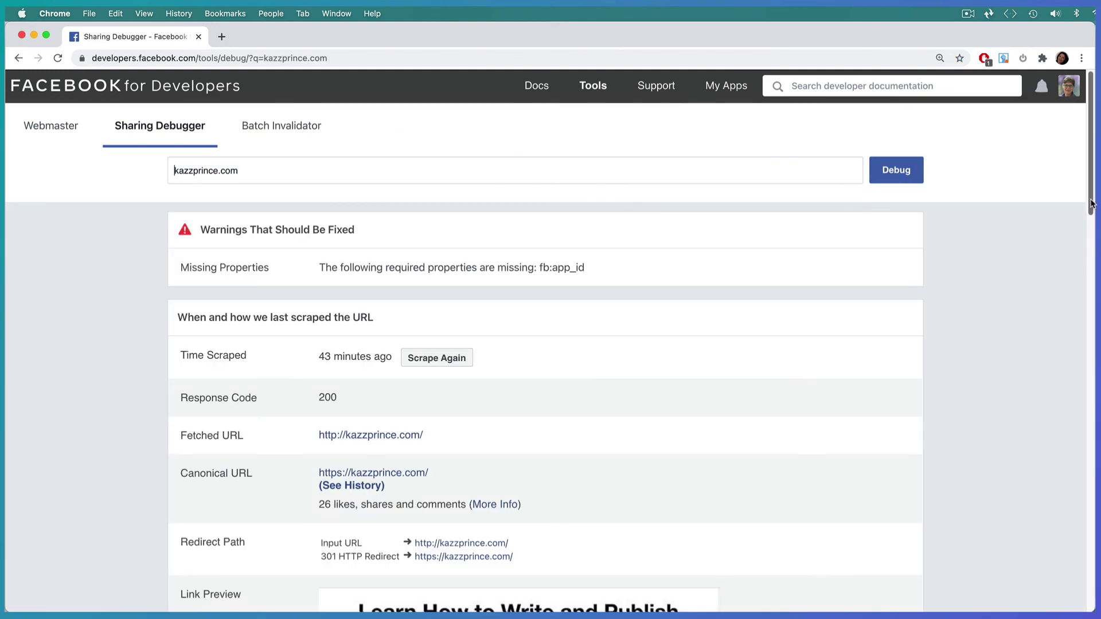
scroll(1089, 248, "down", 3)
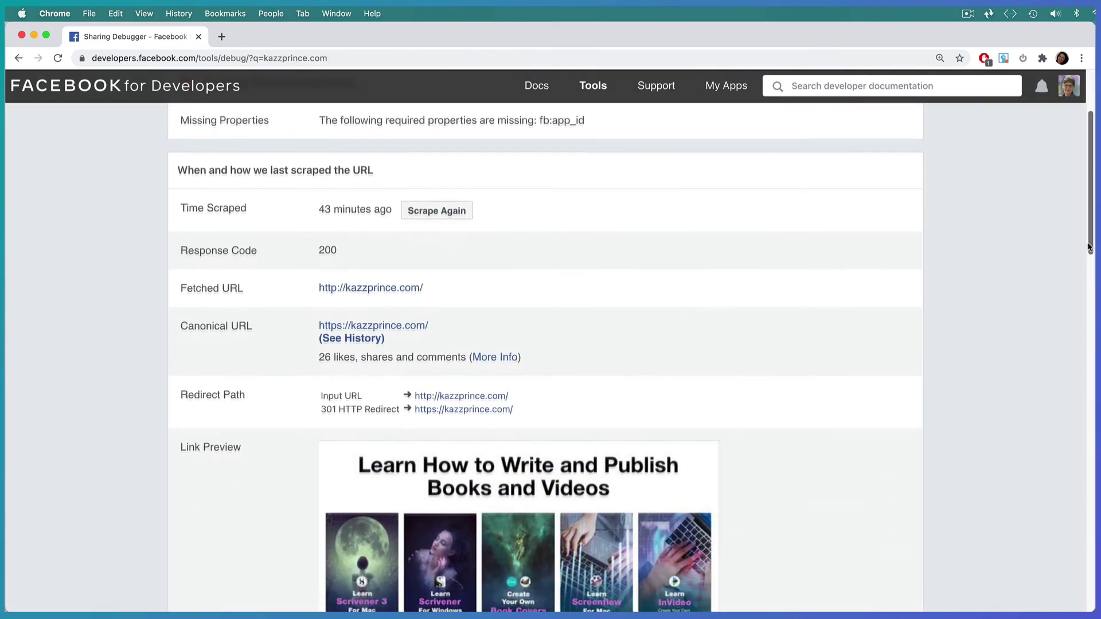
left_click_drag(1090, 248, 1089, 290)
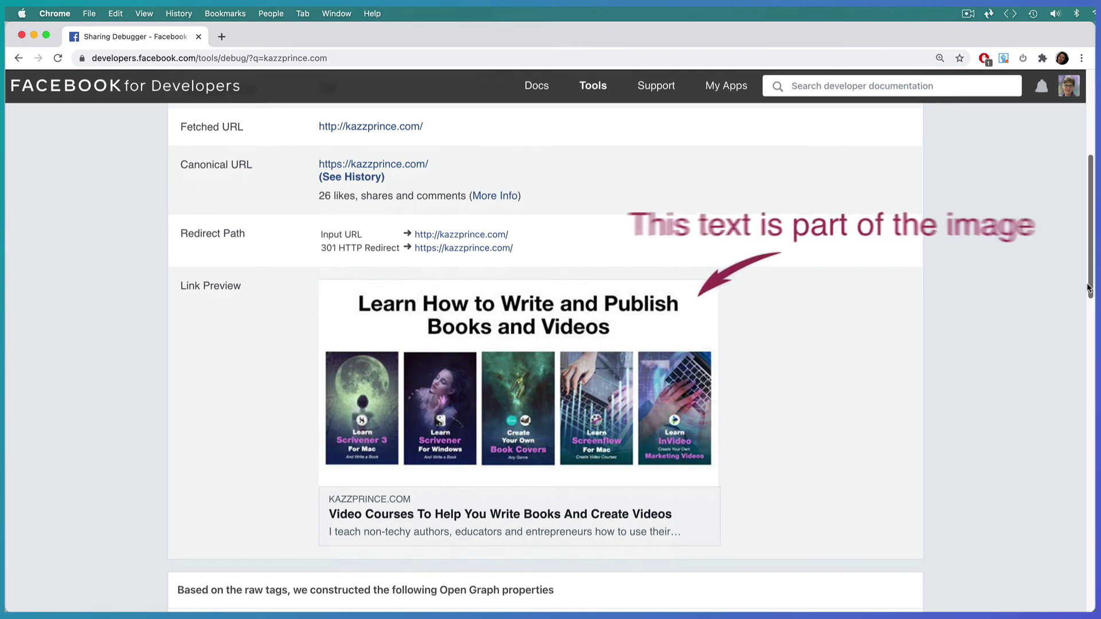